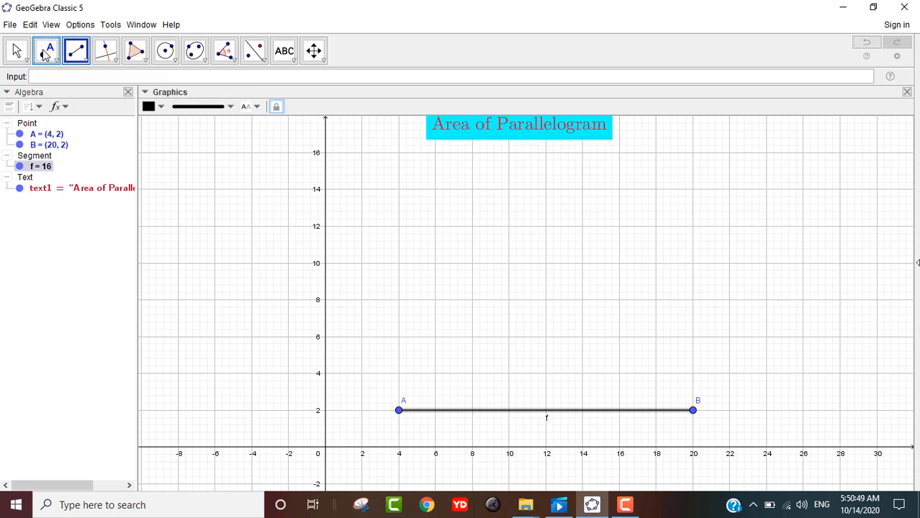
# Step: Place a point at (10, 10) above segment AB and construct a line through it parallel to AB
pyautogui.click(46, 51)
pyautogui.click(509, 264)
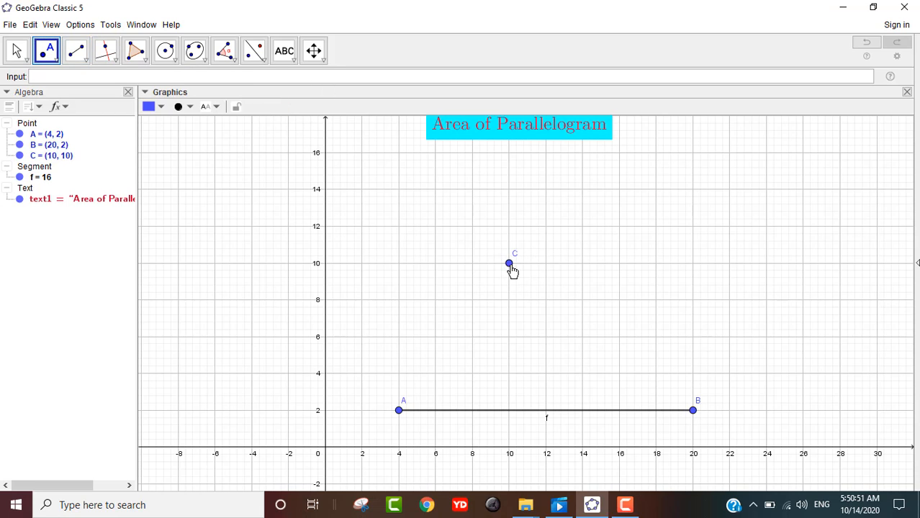
pyautogui.click(116, 63)
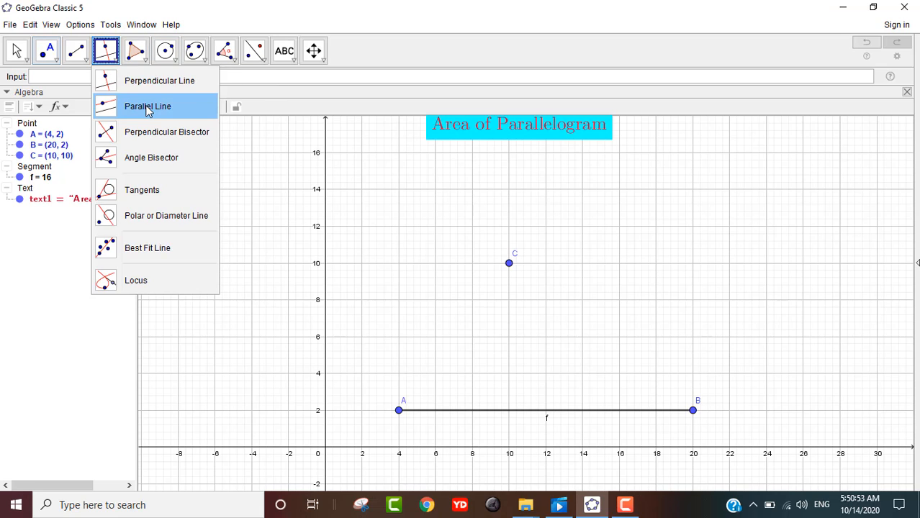
pyautogui.click(140, 103)
pyautogui.click(509, 265)
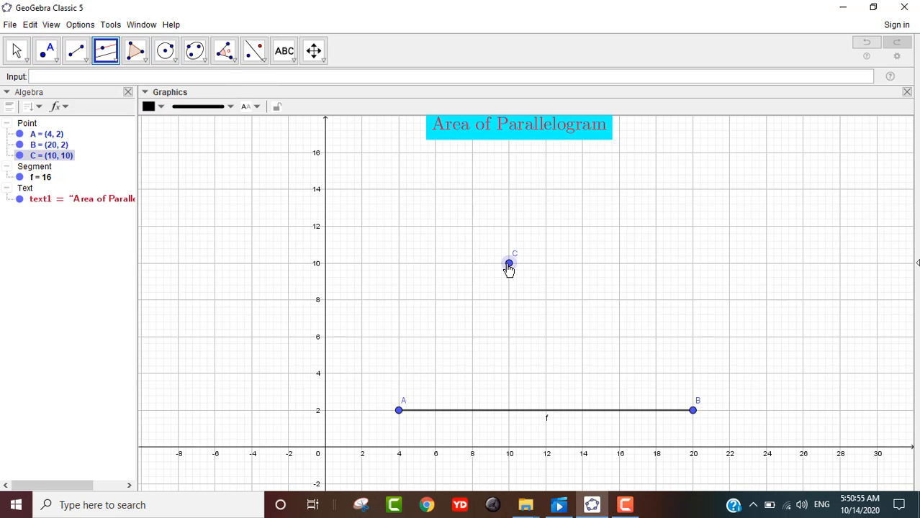
pyautogui.click(515, 414)
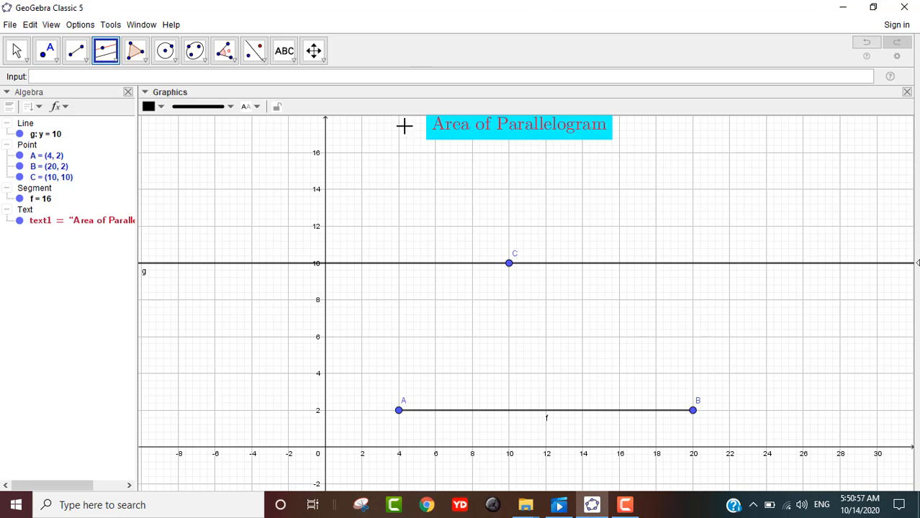
# Step: Draw a segment from point A to point C as the parallelogram's slanted side
pyautogui.click(85, 62)
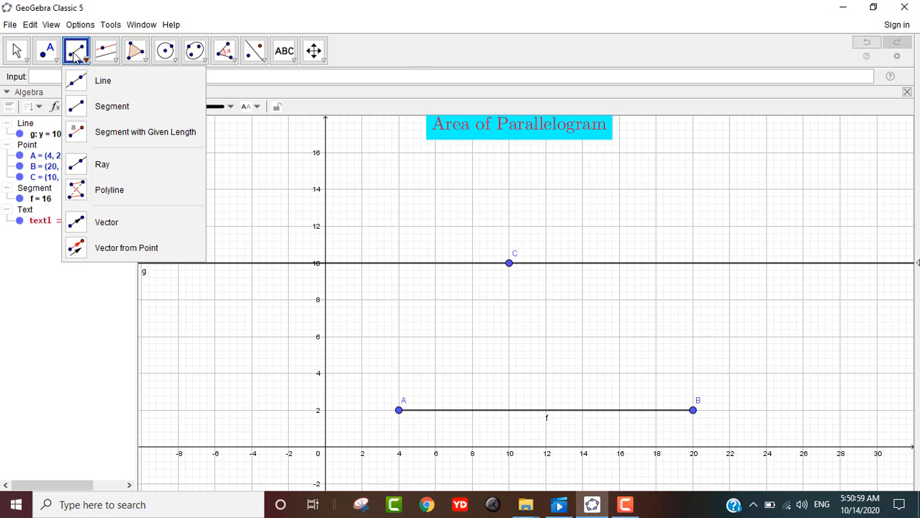
pyautogui.click(101, 106)
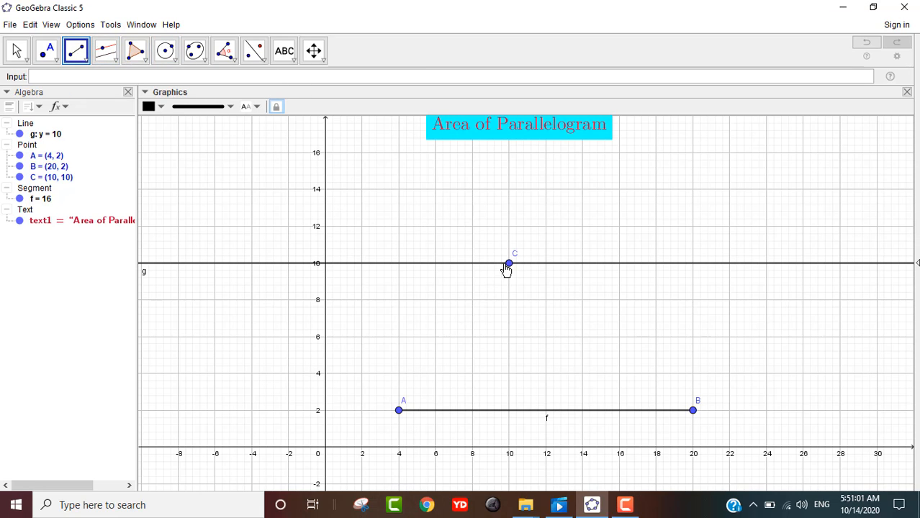
pyautogui.click(17, 51)
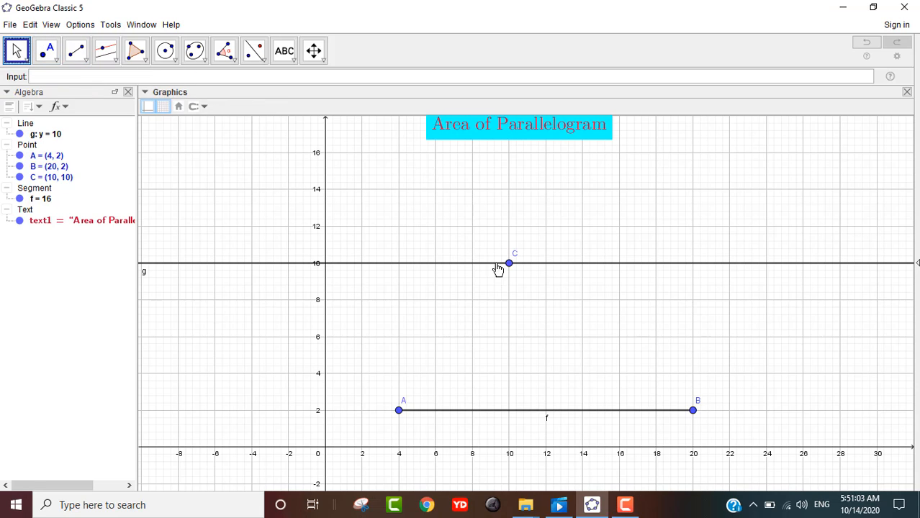
pyautogui.moveTo(509, 264)
pyautogui.mouseDown()
pyautogui.moveTo(454, 262)
pyautogui.moveTo(510, 265)
pyautogui.mouseUp()
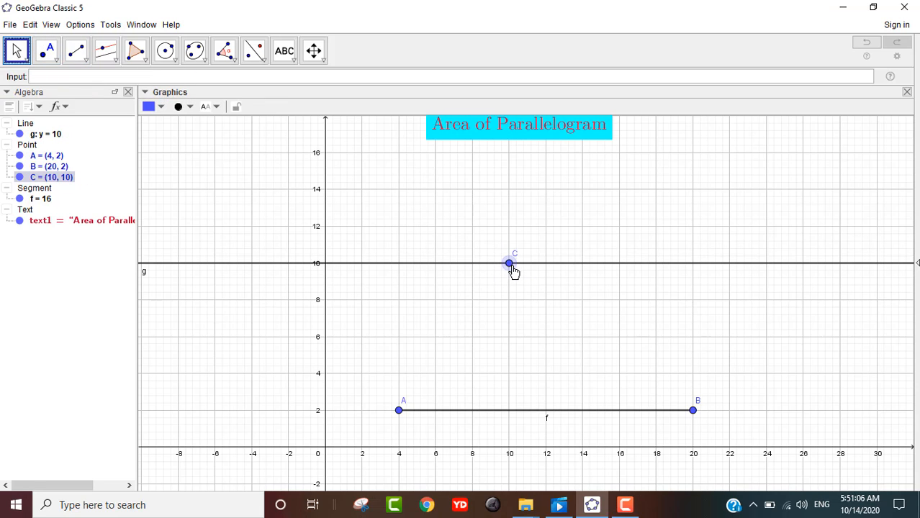
pyautogui.click(76, 50)
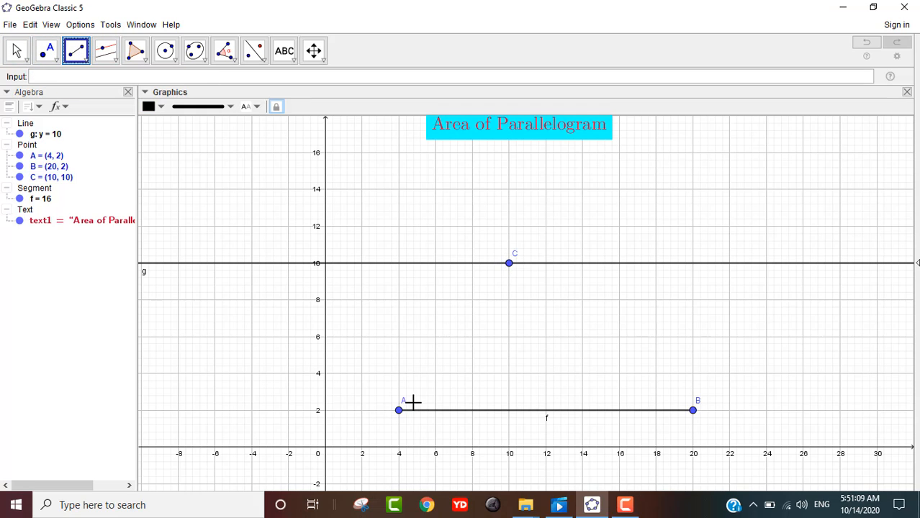
pyautogui.click(399, 410)
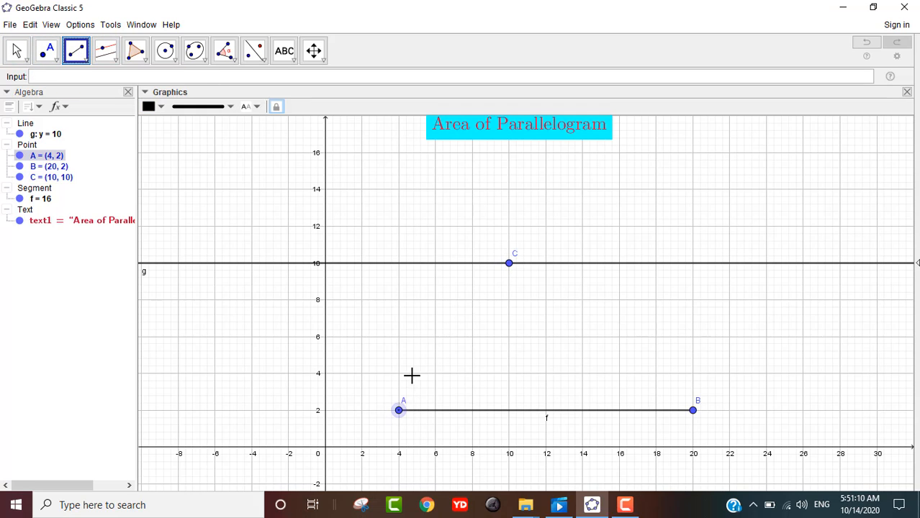
pyautogui.click(509, 264)
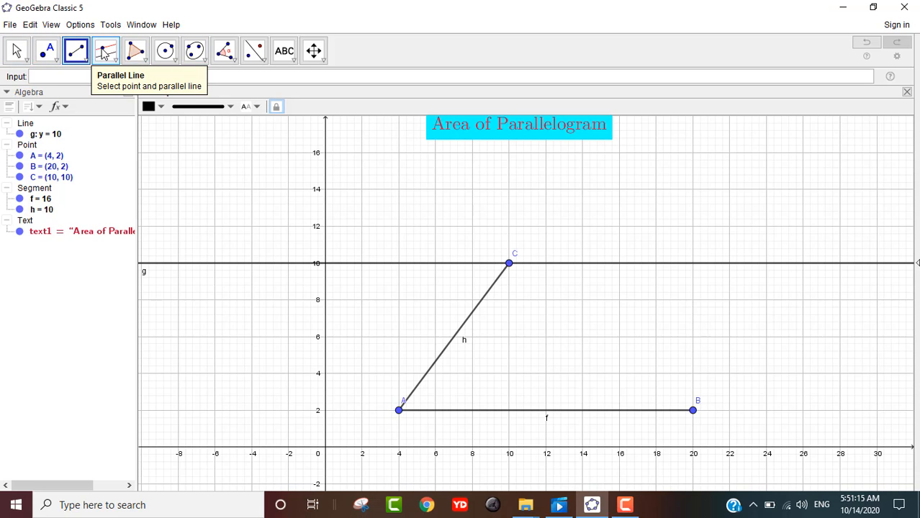
# Step: Construct a line through point B parallel to segment AC
pyautogui.click(105, 52)
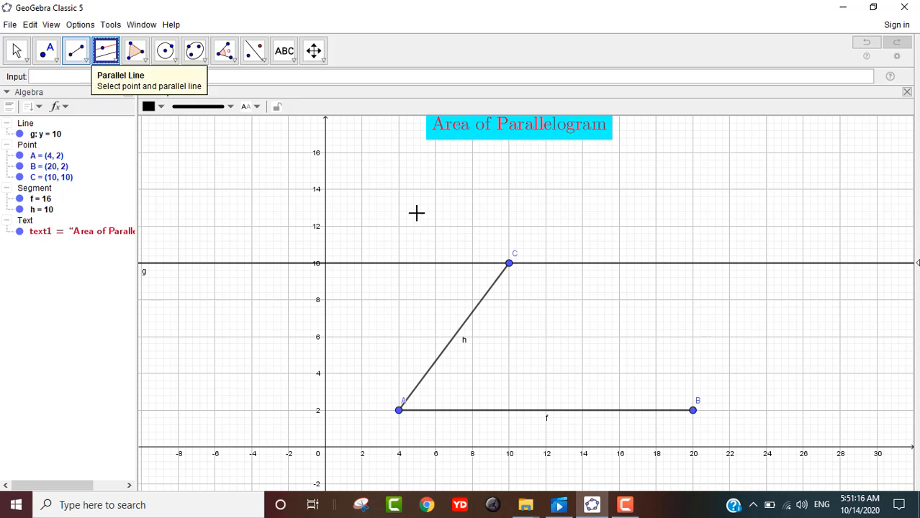
pyautogui.click(452, 345)
pyautogui.click(693, 411)
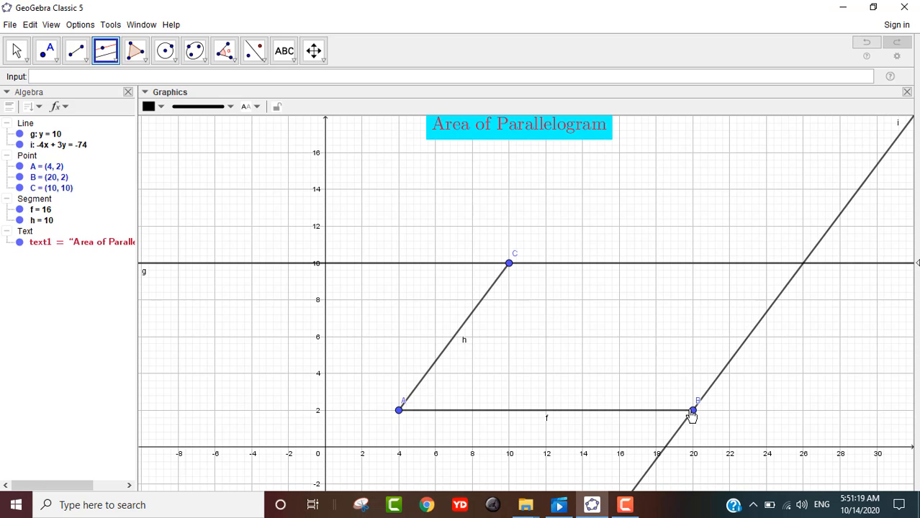
# Step: Create the intersection point of the horizontal line through C and the slanted line through B
pyautogui.click(46, 50)
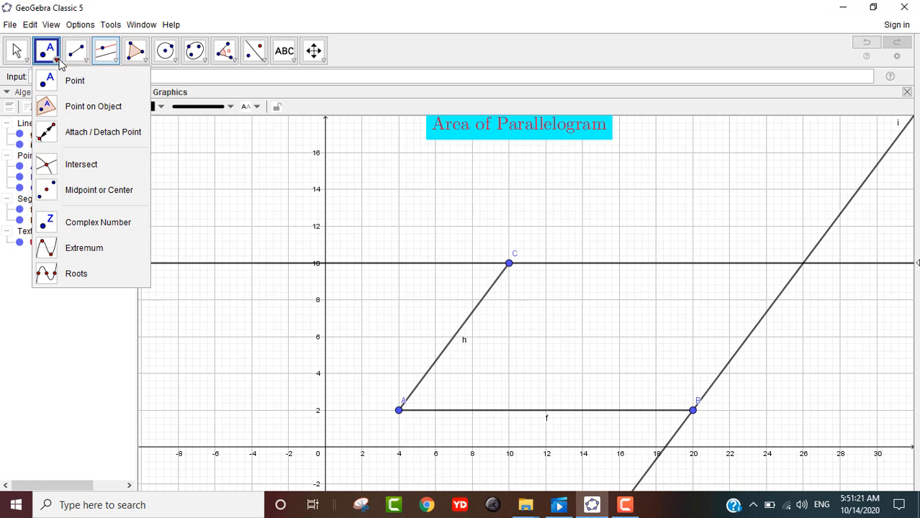
pyautogui.click(79, 165)
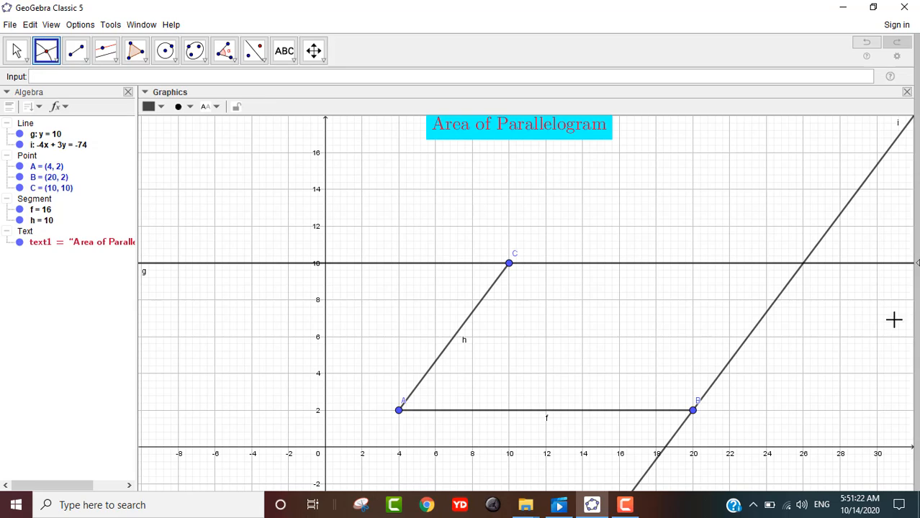
pyautogui.click(723, 266)
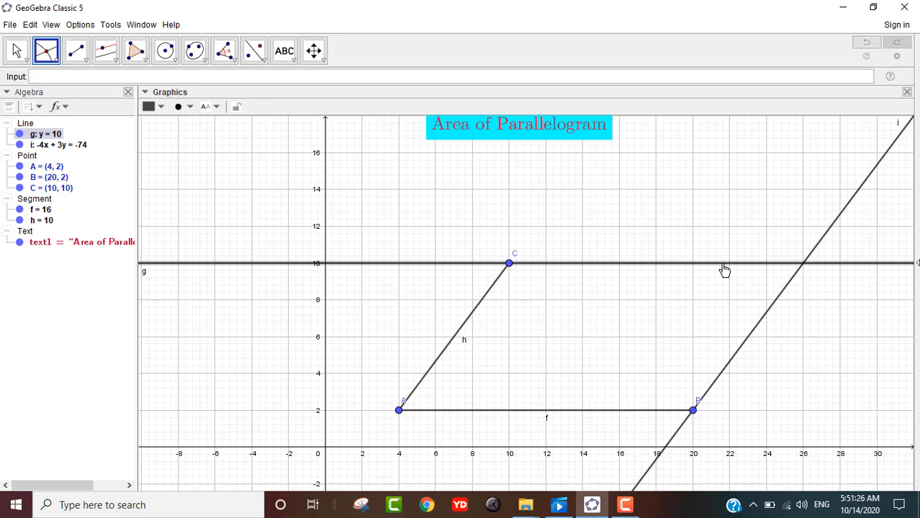
pyautogui.click(753, 337)
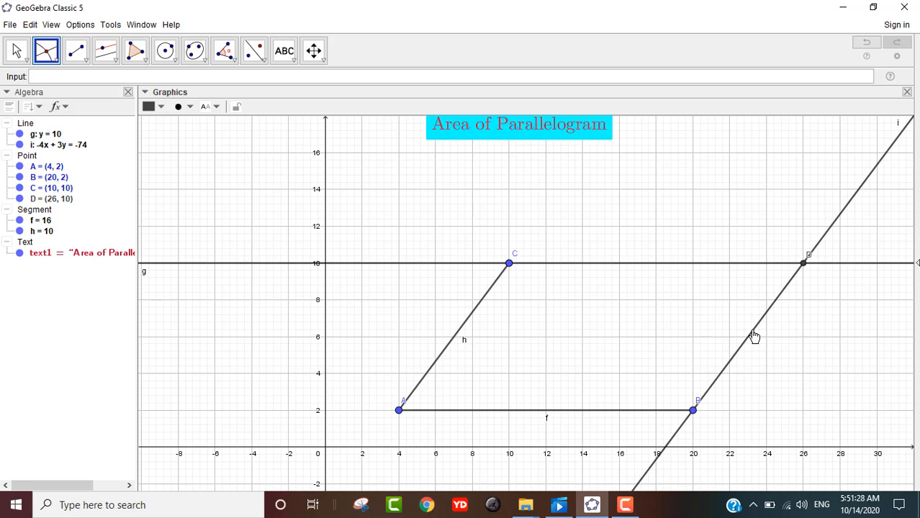
# Step: Draw segments CD and BD to close the parallelogram, and hide construction lines g and i
pyautogui.click(84, 64)
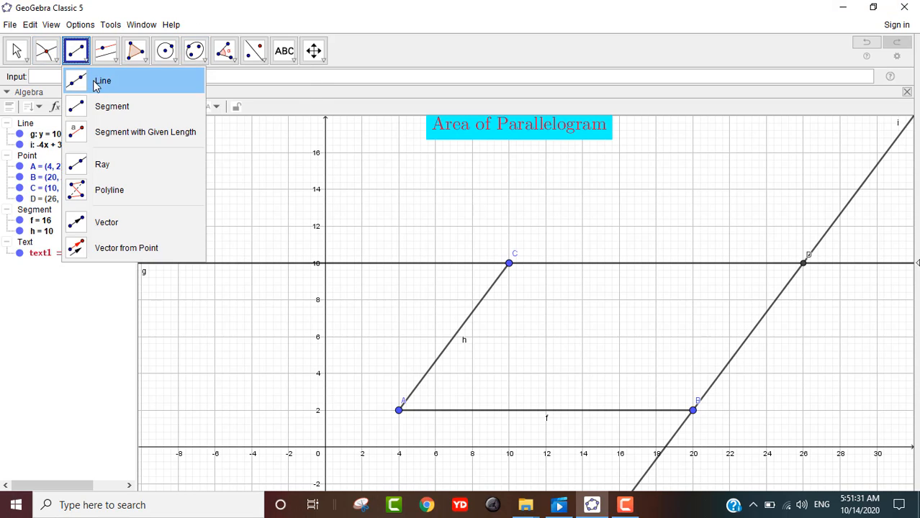
pyautogui.click(98, 108)
pyautogui.click(509, 265)
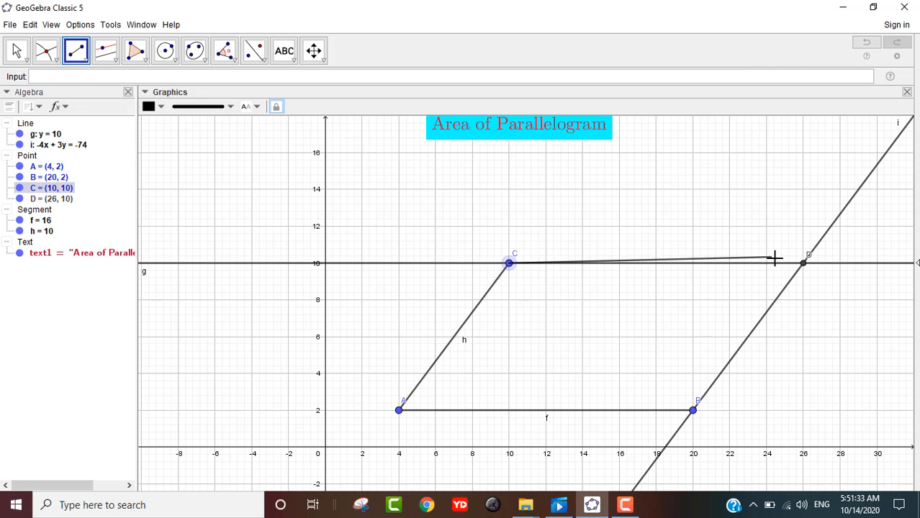
pyautogui.click(803, 264)
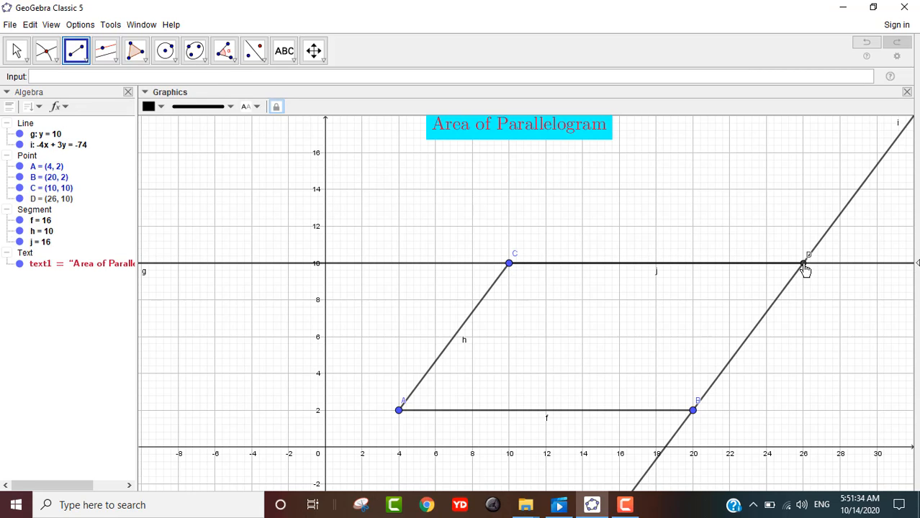
pyautogui.click(692, 410)
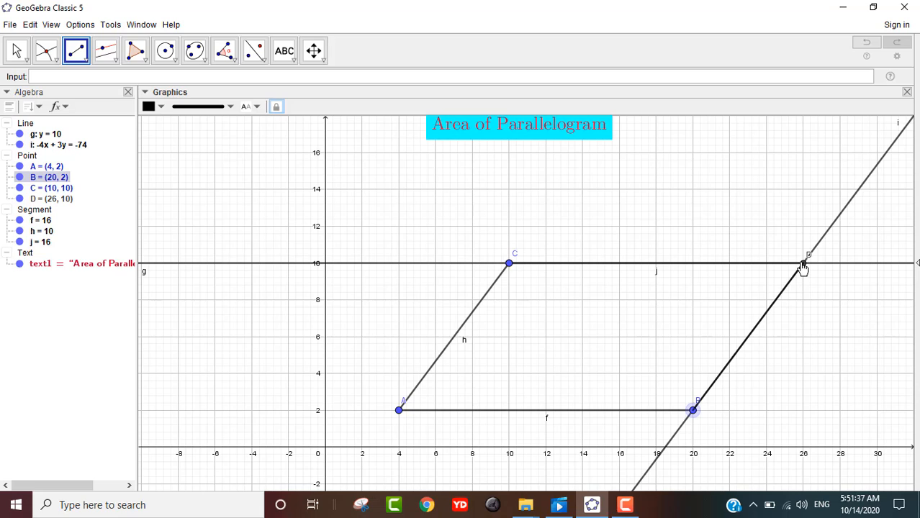
pyautogui.click(803, 265)
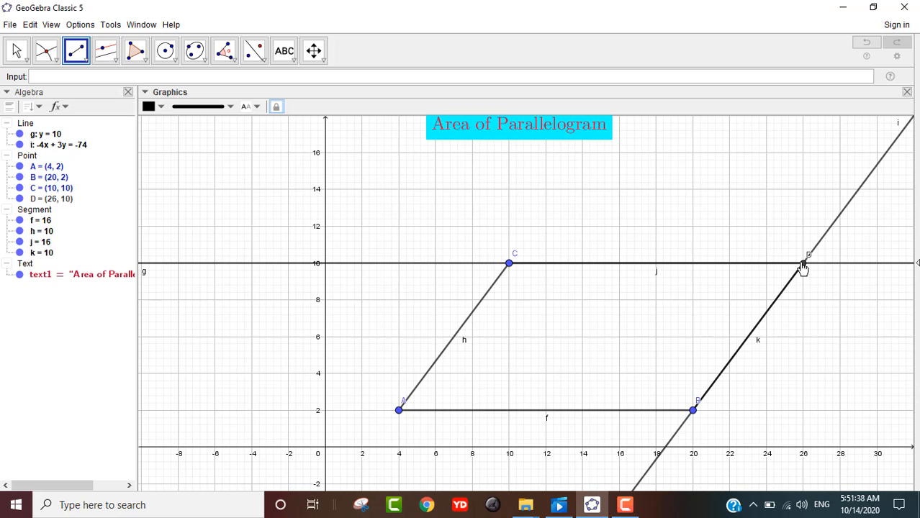
pyautogui.click(20, 134)
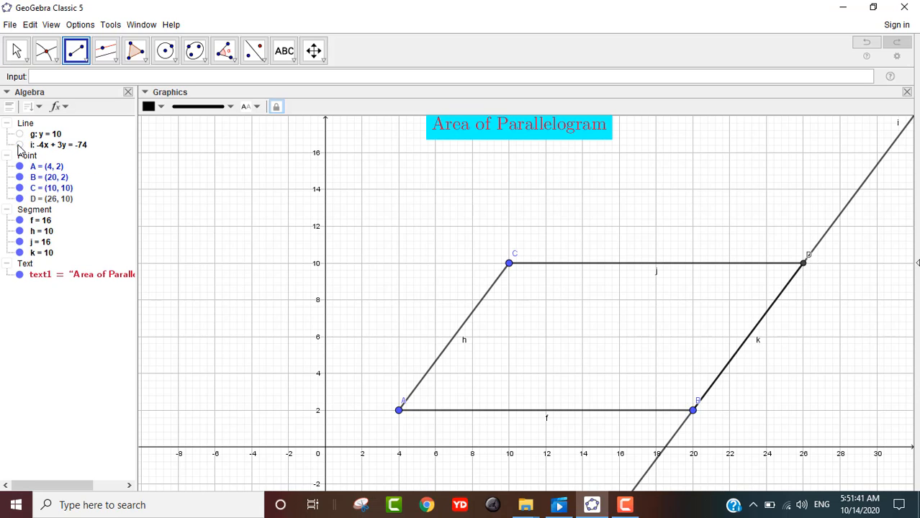
pyautogui.click(20, 145)
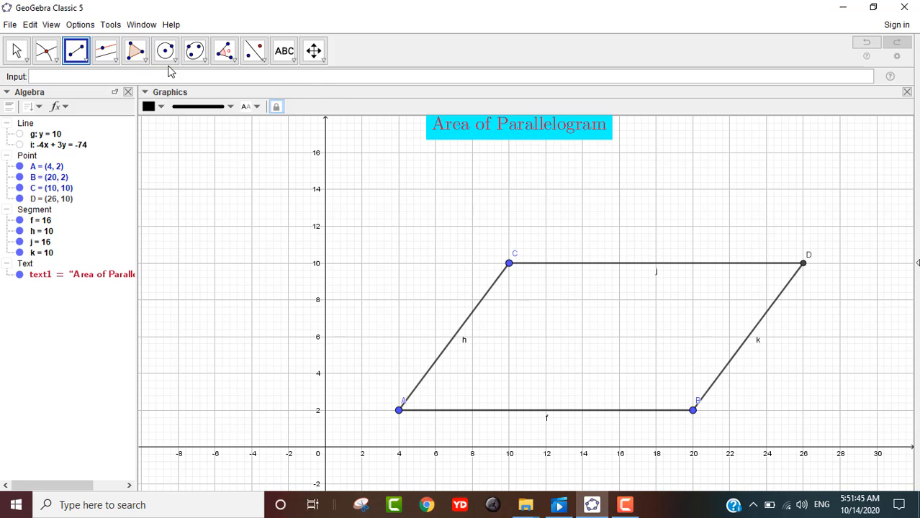
# Step: Construct a line through point C perpendicular to base AB
pyautogui.click(107, 50)
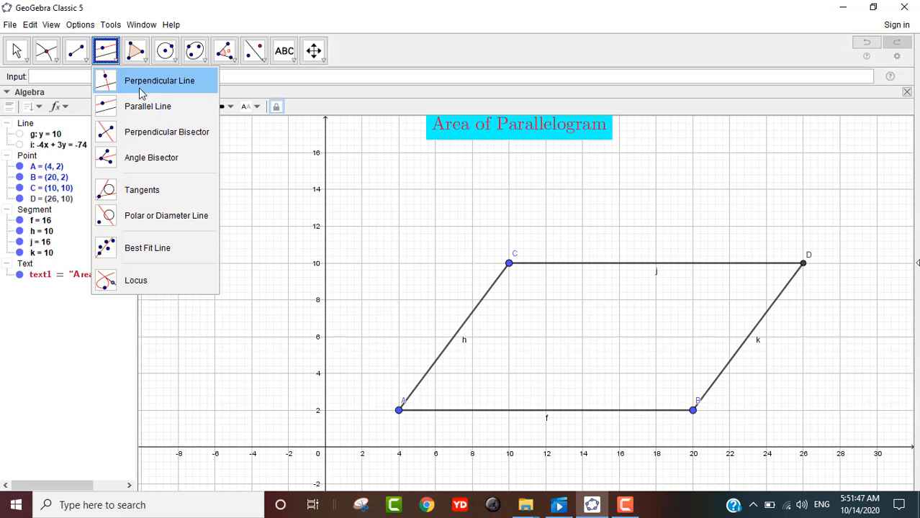
pyautogui.click(122, 82)
pyautogui.click(508, 265)
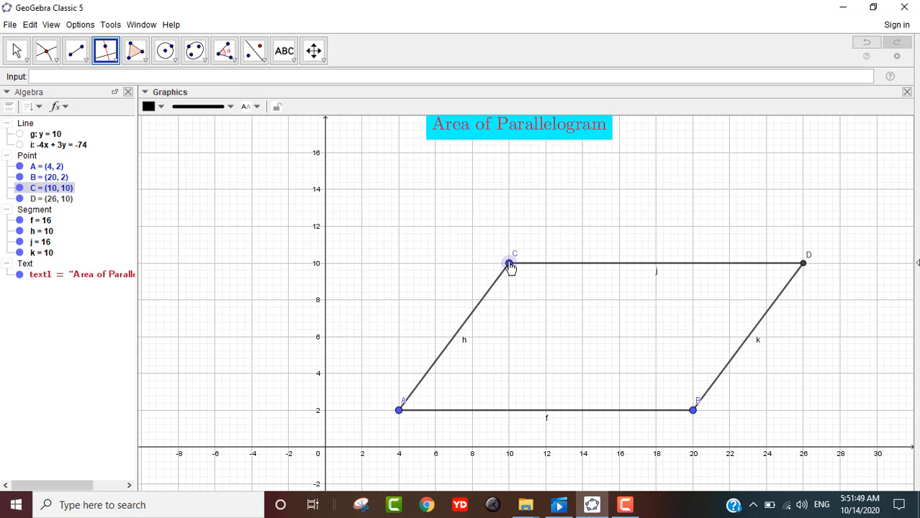
pyautogui.click(487, 417)
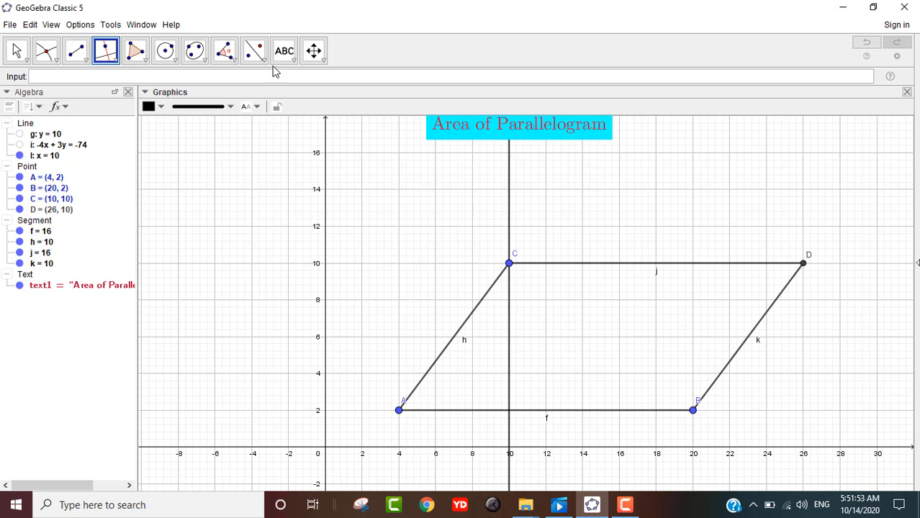
# Step: Create the intersection point of base AB and the perpendicular line through C
pyautogui.click(79, 58)
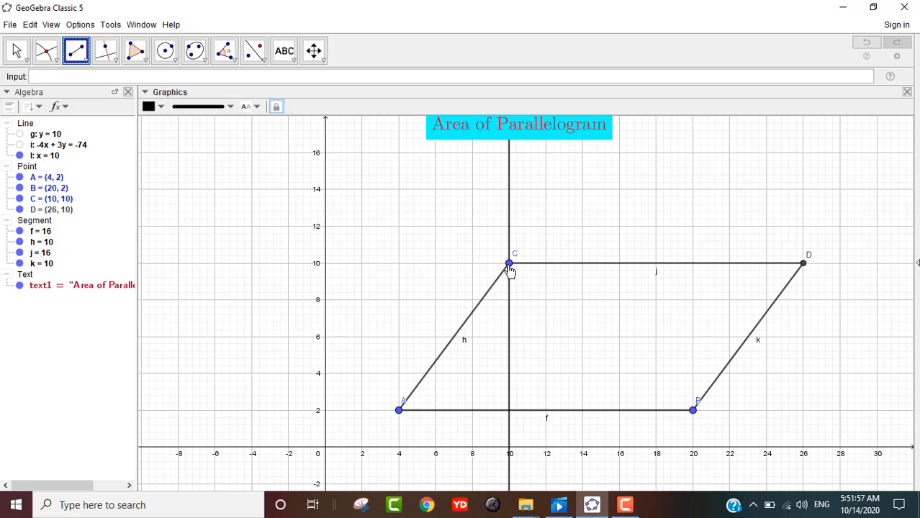
pyautogui.click(45, 51)
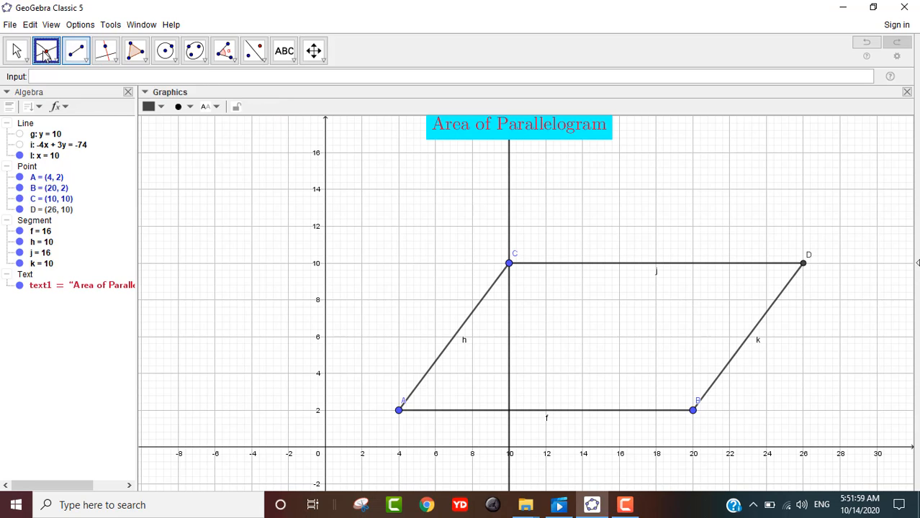
pyautogui.click(478, 413)
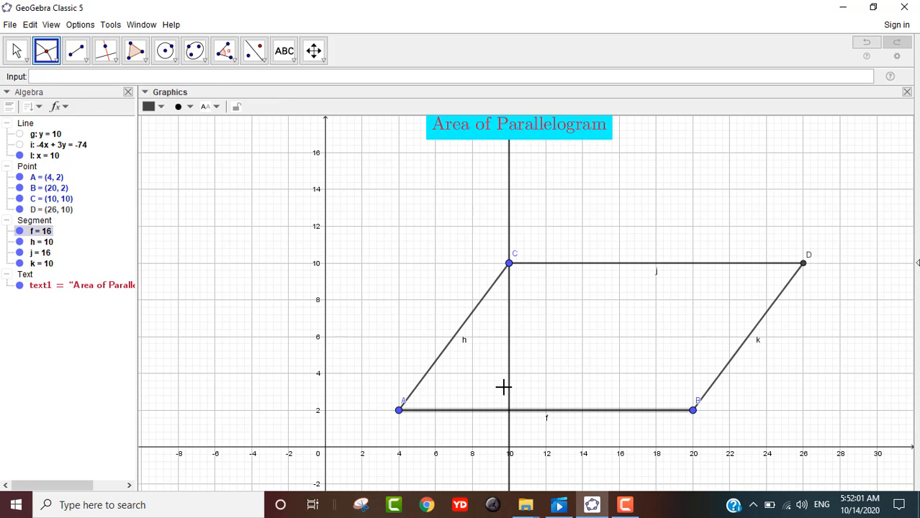
pyautogui.click(509, 389)
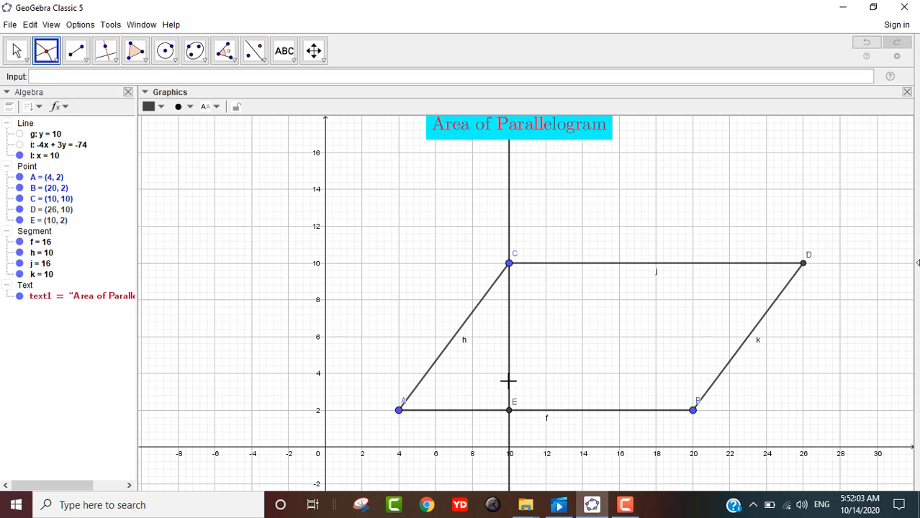
# Step: Draw the height segment from C to E and hide the perpendicular construction line
pyautogui.click(73, 57)
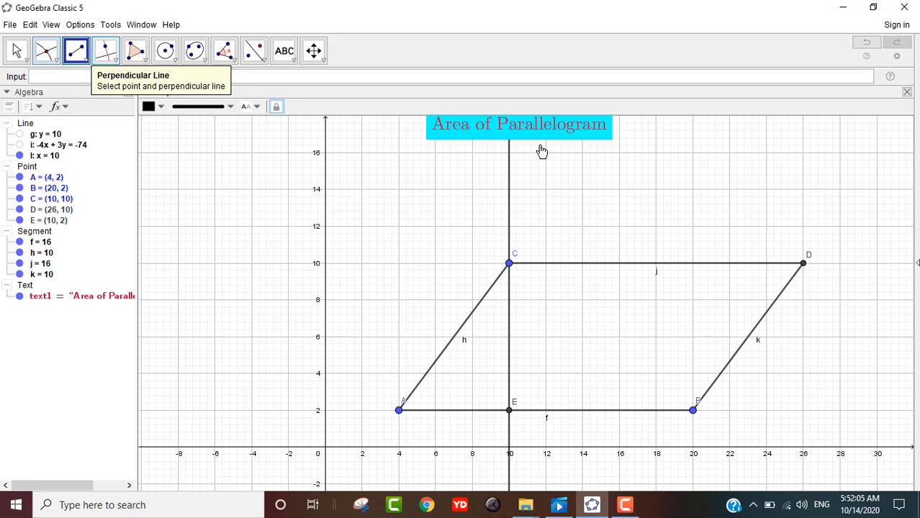
pyautogui.click(509, 264)
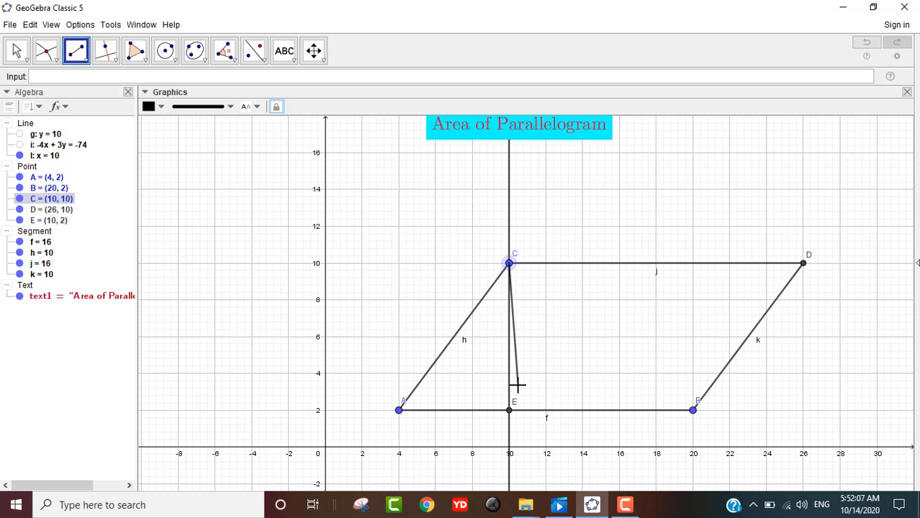
pyautogui.click(509, 410)
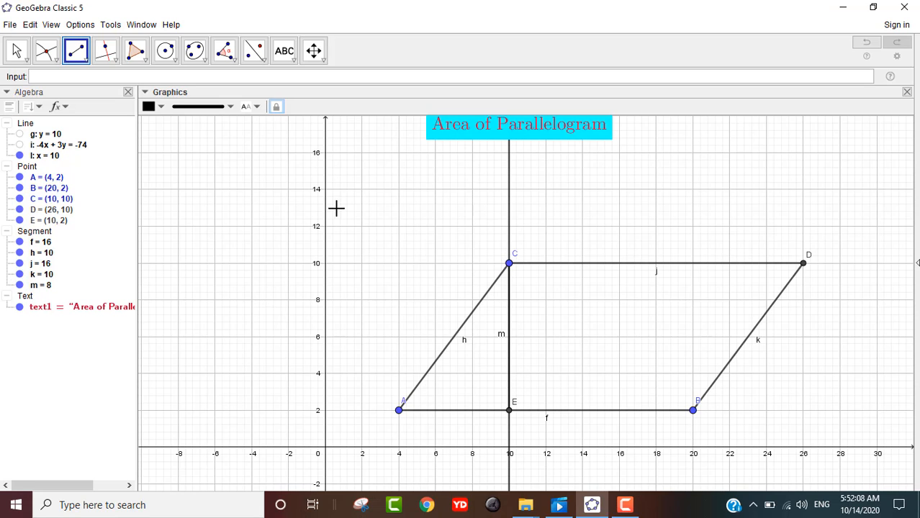
pyautogui.click(19, 155)
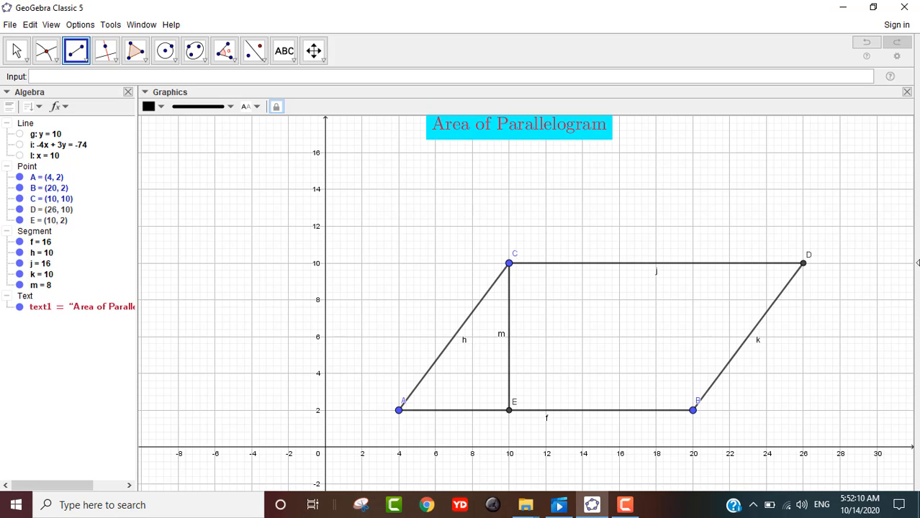
# Step: Mark the right angle CEA at the foot of the height and hide its label
pyautogui.click(225, 52)
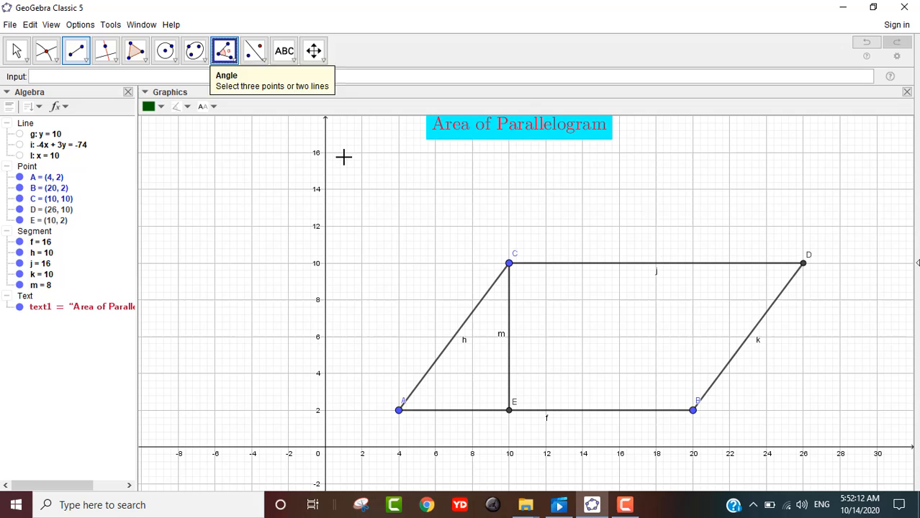
pyautogui.click(509, 265)
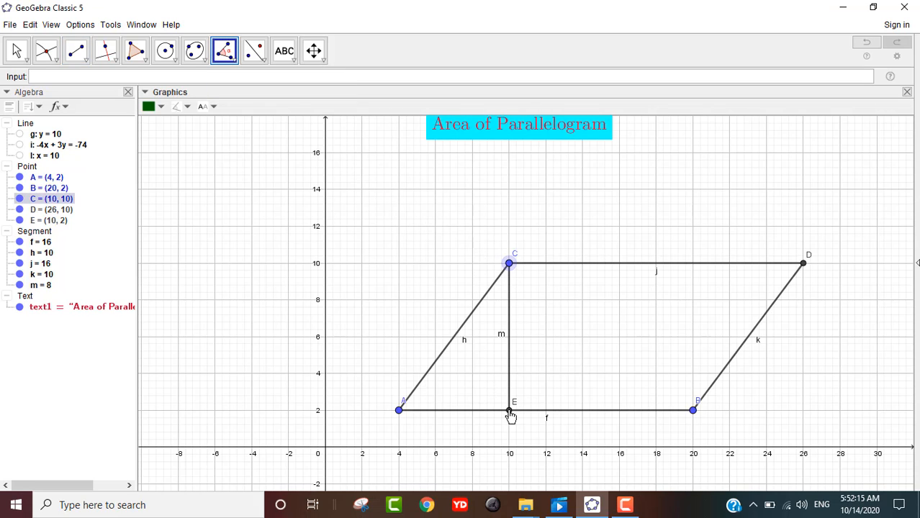
pyautogui.click(509, 415)
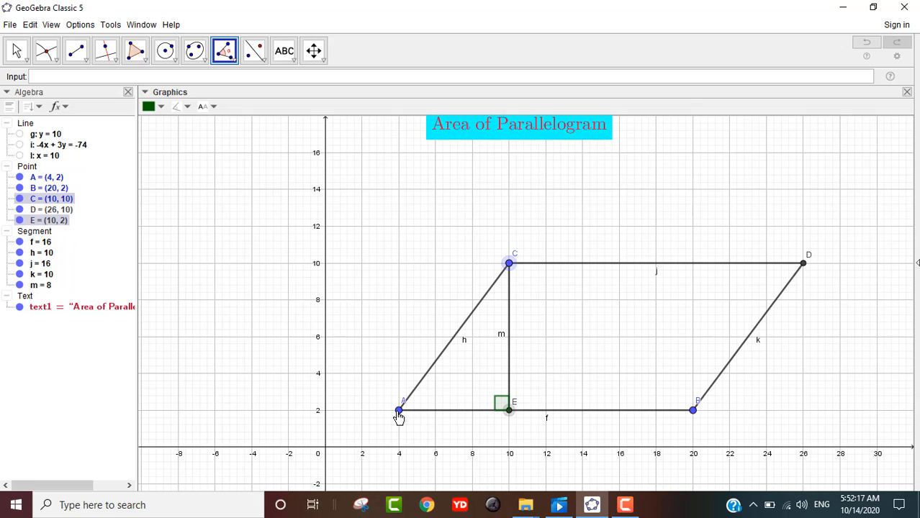
pyautogui.click(399, 415)
pyautogui.rightClick(518, 407)
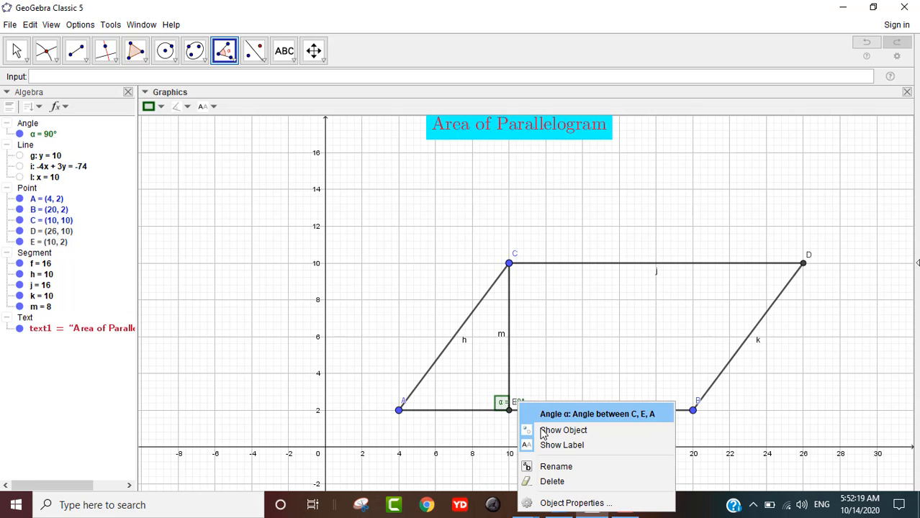
pyautogui.click(532, 442)
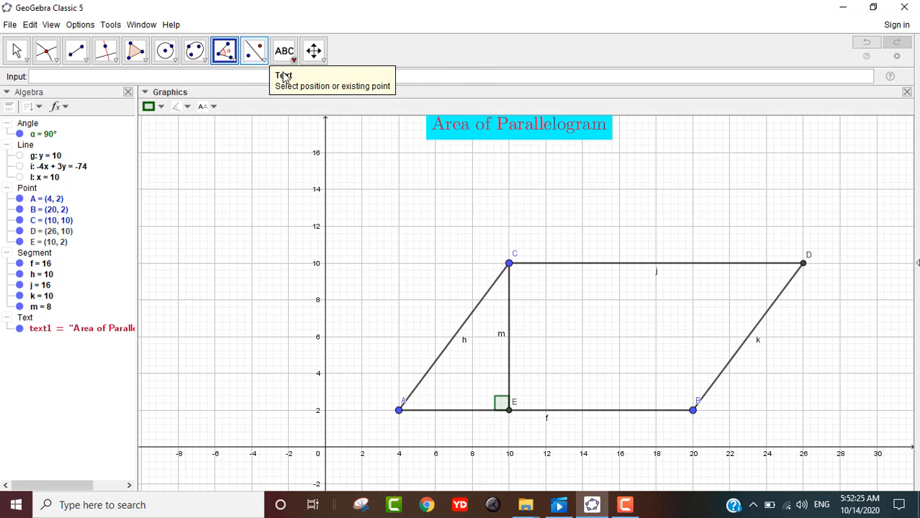
pyautogui.click(282, 186)
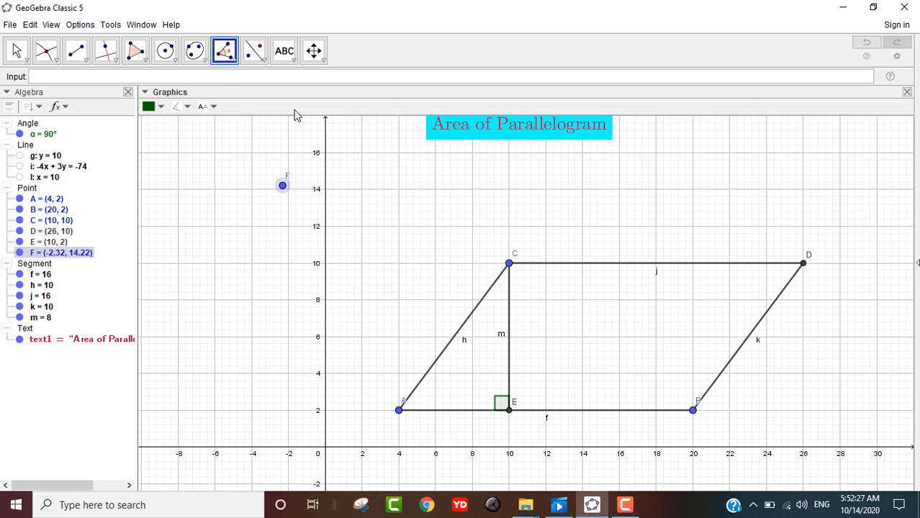
pyautogui.rightClick(284, 187)
pyautogui.click(316, 296)
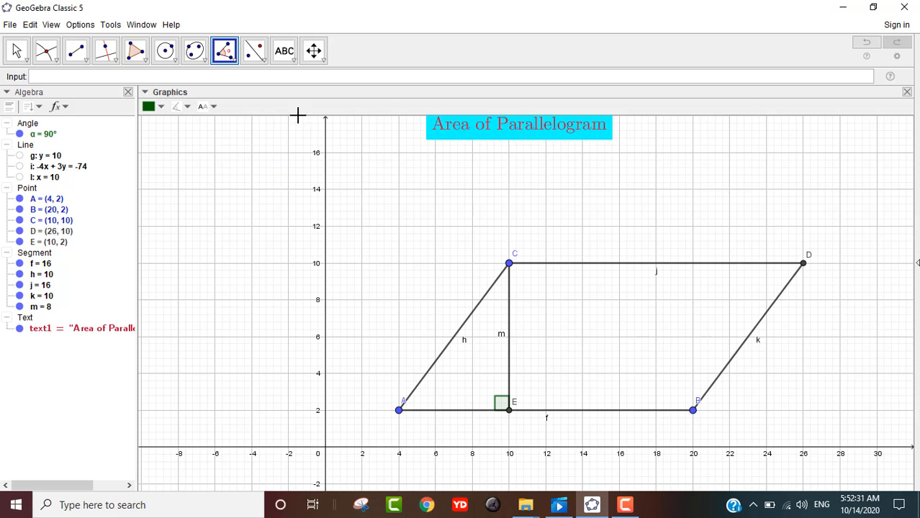
# Step: Create a number slider a with minimum 0, maximum 1 and a custom increment in the empty area beside the parallelogram
pyautogui.click(287, 59)
pyautogui.click(293, 63)
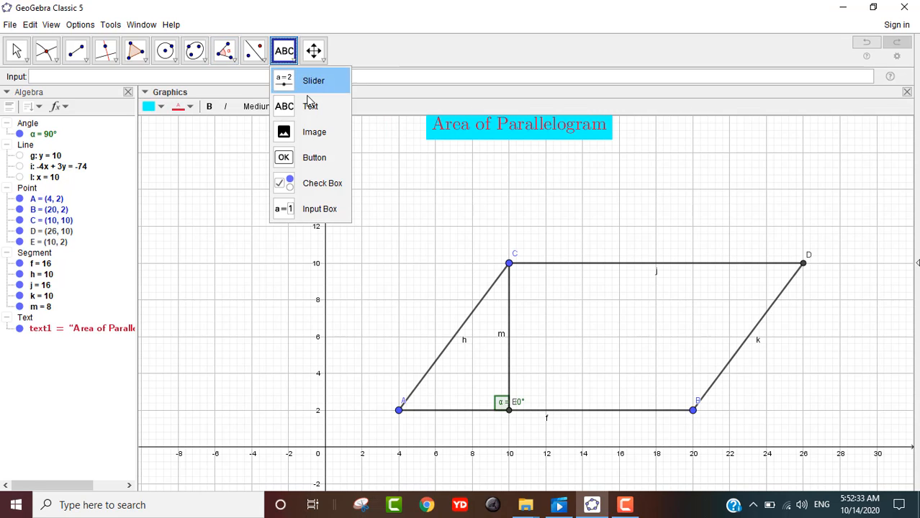
pyautogui.click(311, 80)
pyautogui.click(191, 193)
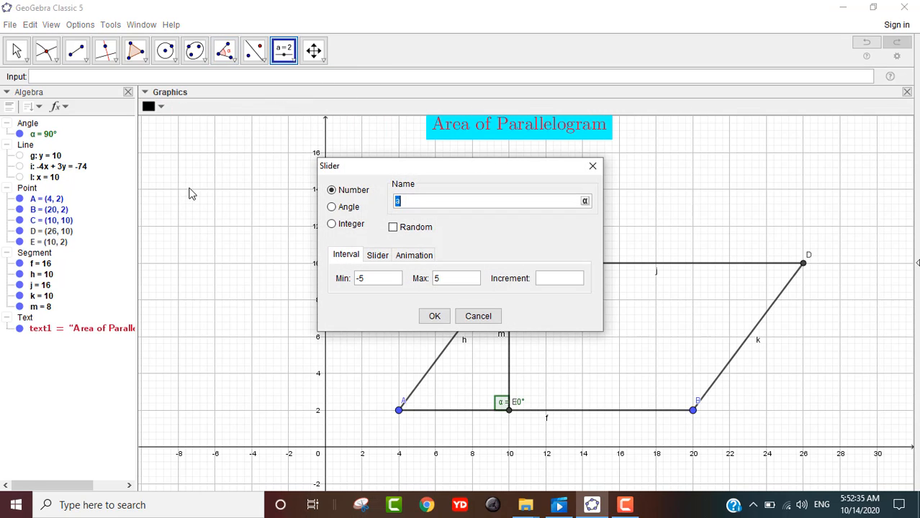
pyautogui.click(376, 284)
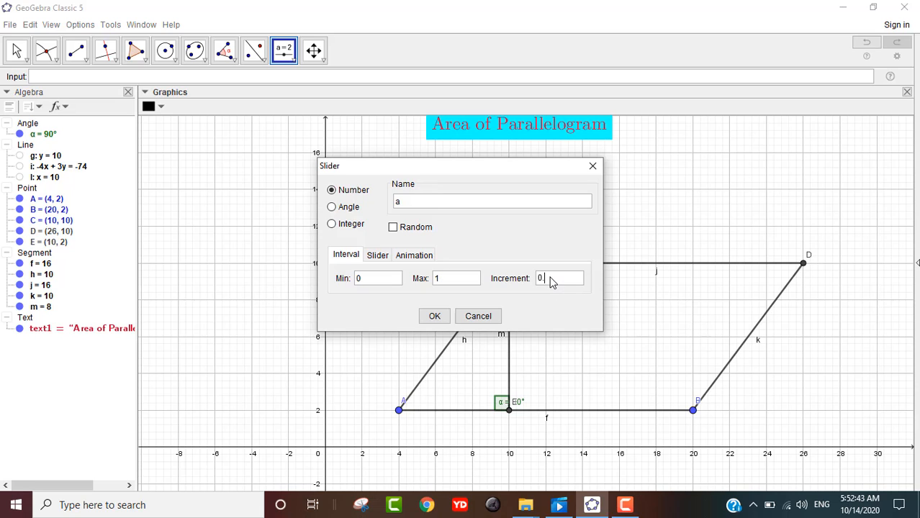
pyautogui.click(435, 317)
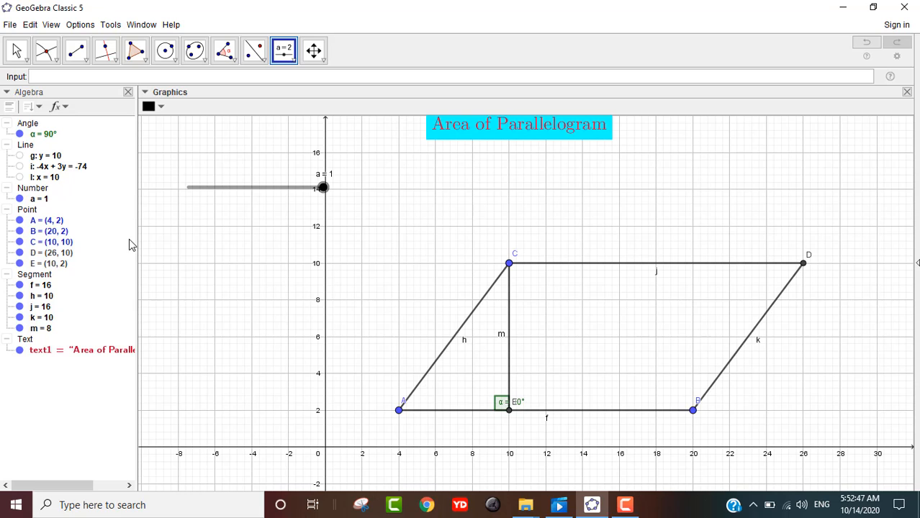
# Step: Create the vector from A to B with the Vector command and hide it
pyautogui.click(73, 77)
pyautogui.write('V')
pyautogui.write('ectoe')
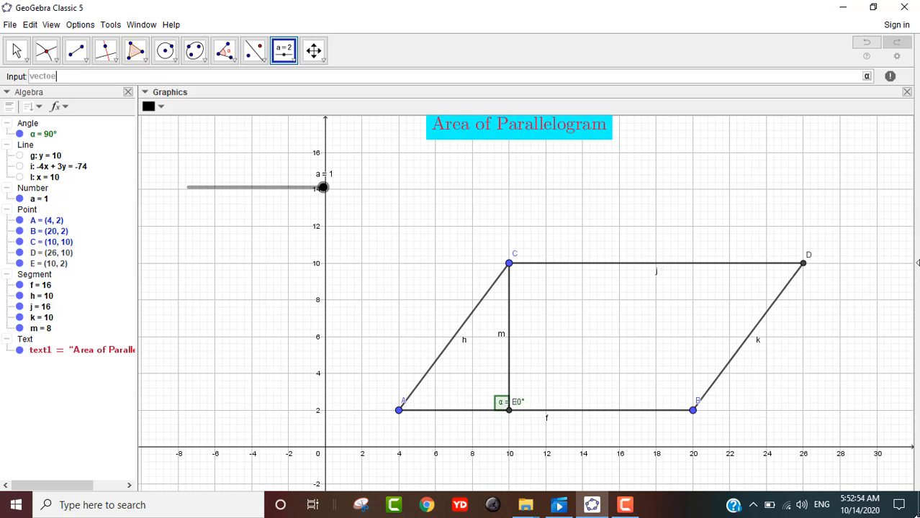
pyautogui.press('BackSpace')
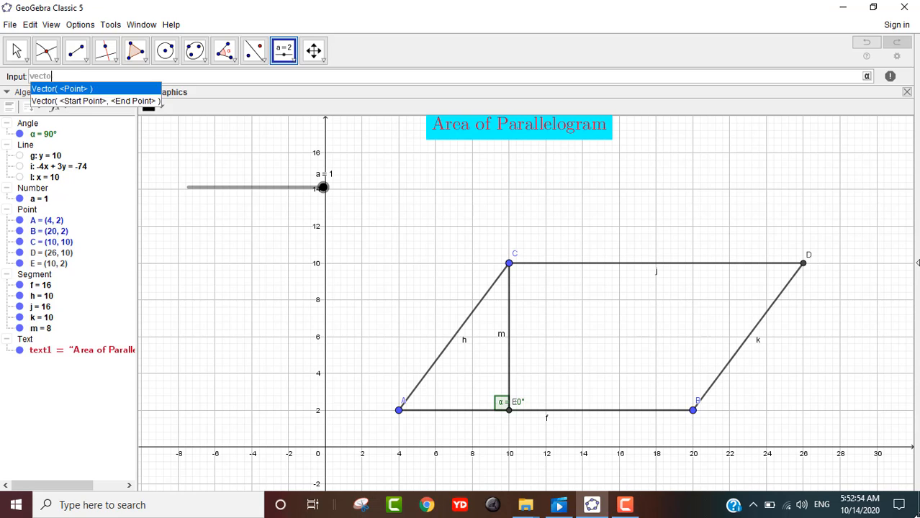
pyautogui.click(85, 101)
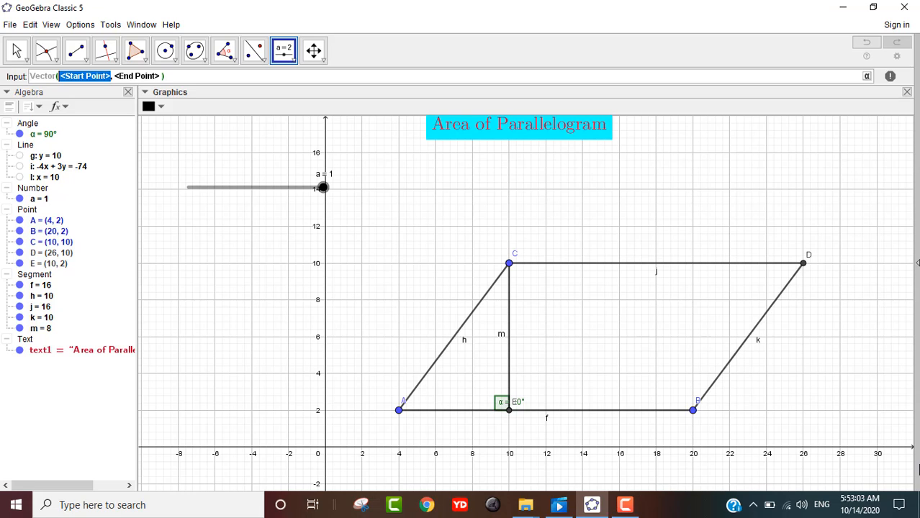
pyautogui.write('A')
pyautogui.press('Tab')
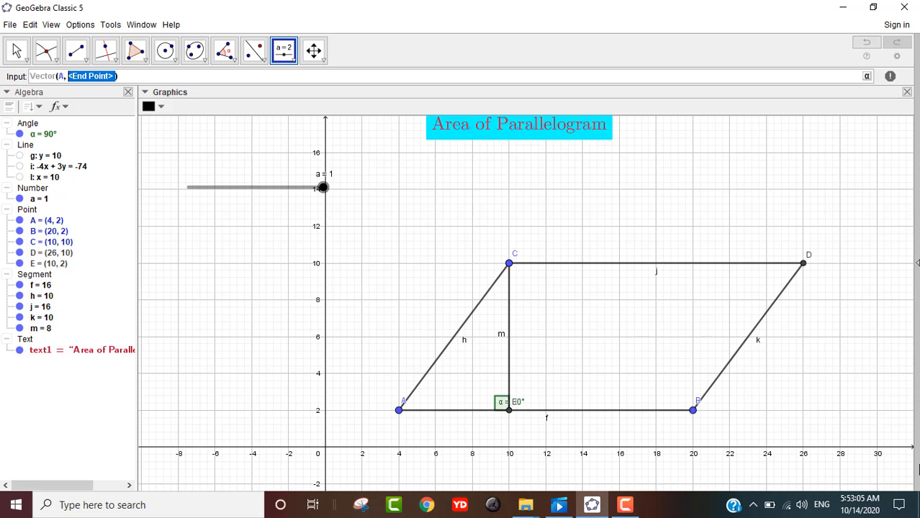
pyautogui.write('B')
pyautogui.press('Return')
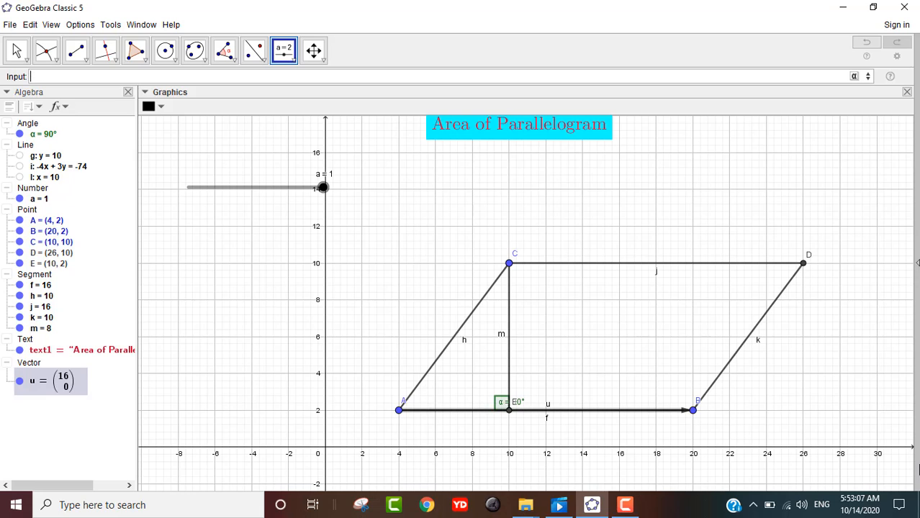
pyautogui.click(19, 382)
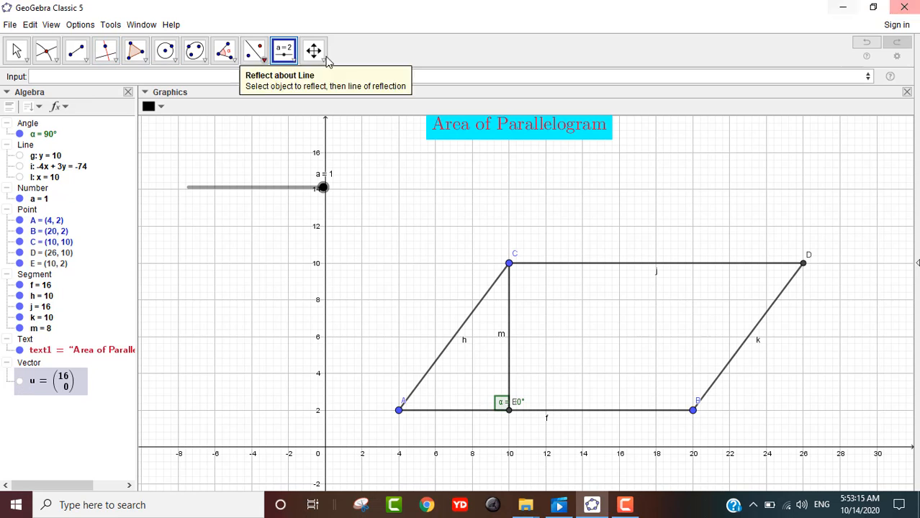
# Step: Draw the triangle polygon through points C, E and A
pyautogui.click(143, 53)
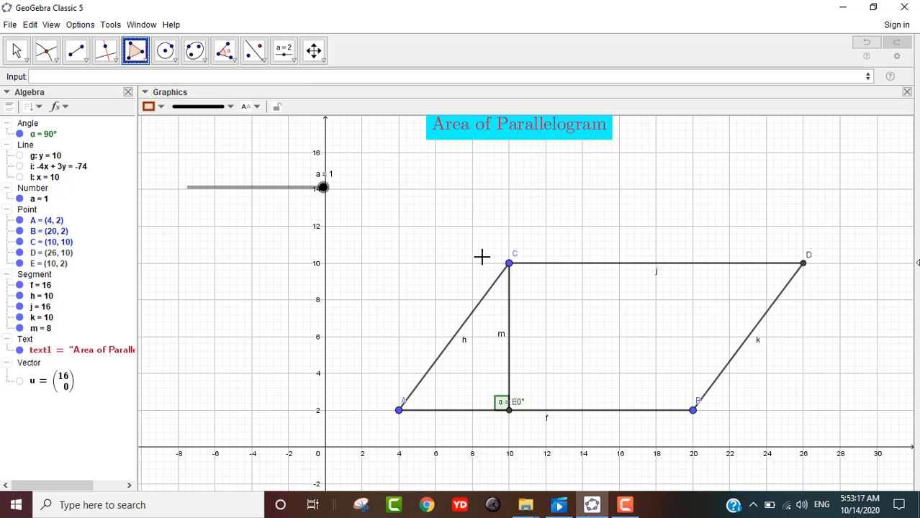
pyautogui.click(509, 265)
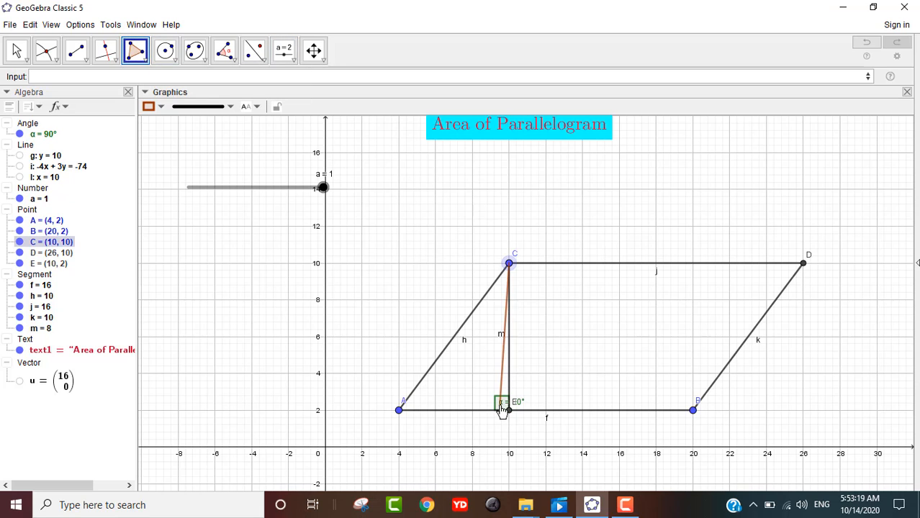
pyautogui.click(509, 412)
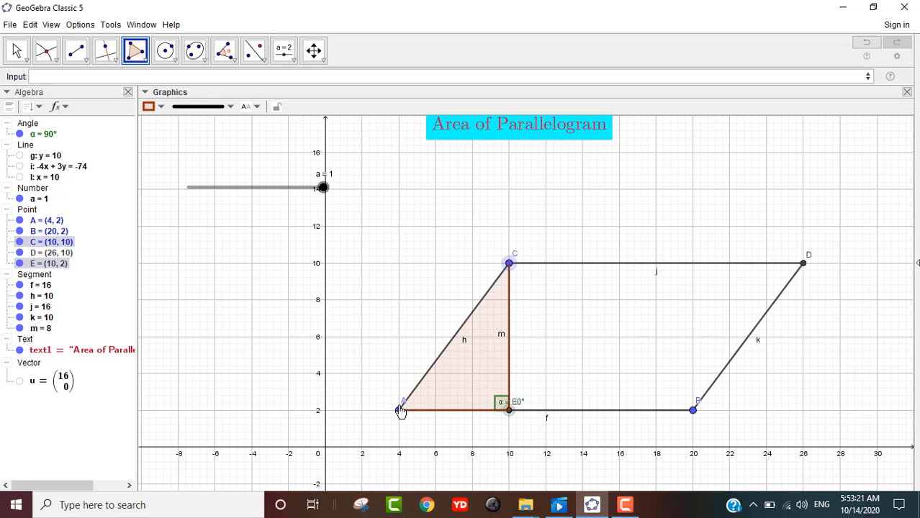
pyautogui.click(399, 411)
pyautogui.click(509, 265)
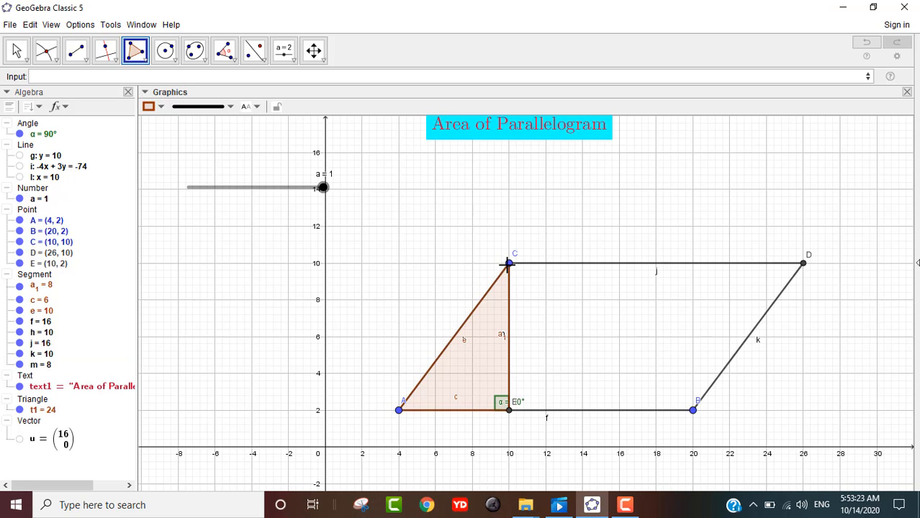
# Step: Draw the quadrilateral polygon through points C, D, B and E
pyautogui.click(509, 265)
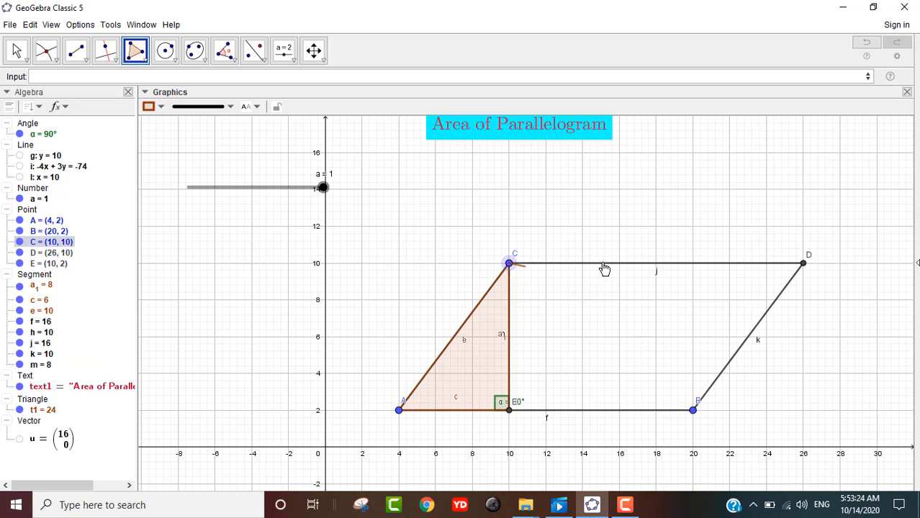
pyautogui.click(803, 265)
pyautogui.click(692, 410)
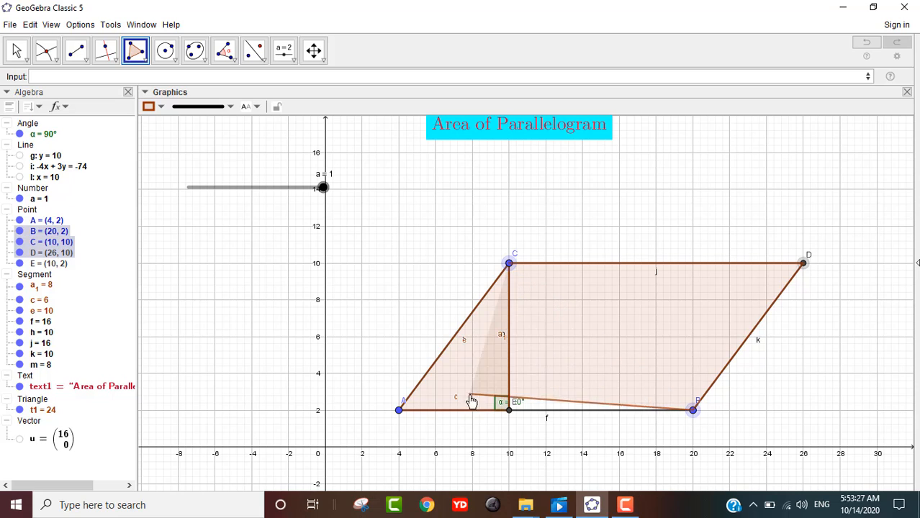
pyautogui.click(509, 410)
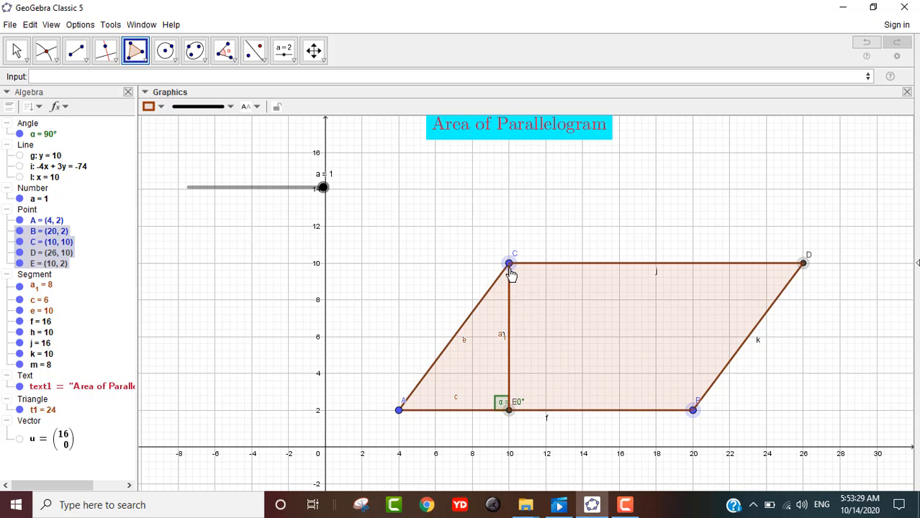
pyautogui.click(509, 265)
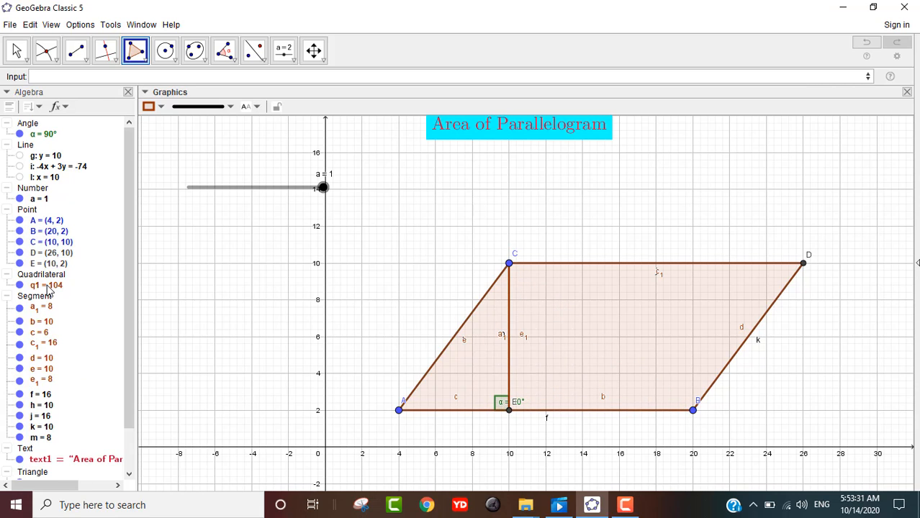
# Step: Colour the quadrilateral CDBE blue and increase its fill opacity
pyautogui.click(16, 51)
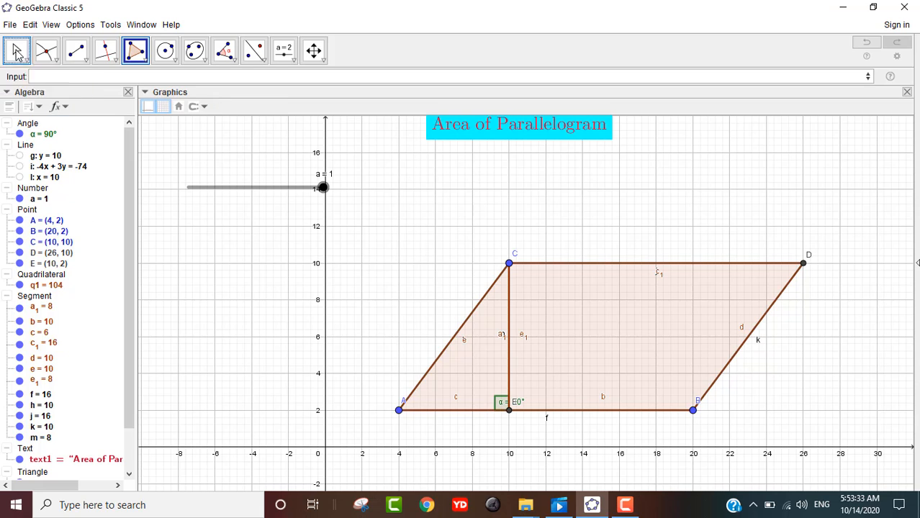
pyautogui.click(43, 292)
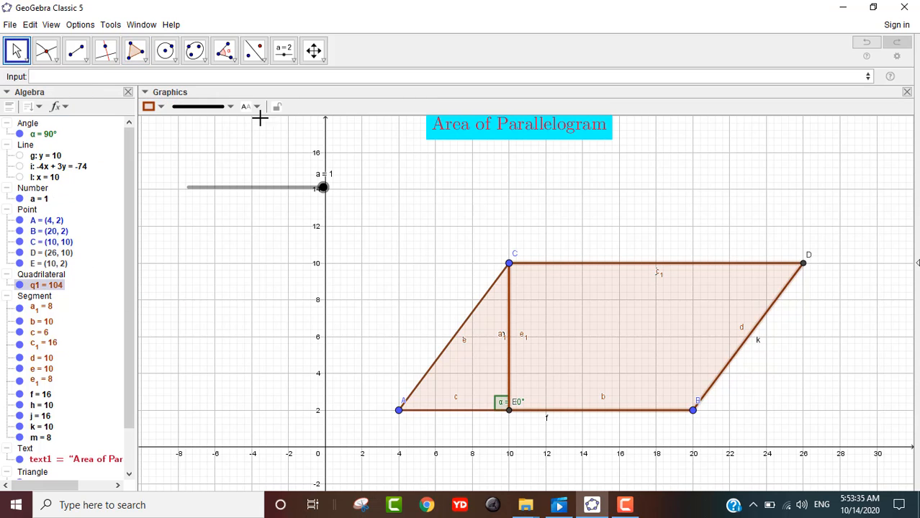
pyautogui.click(161, 108)
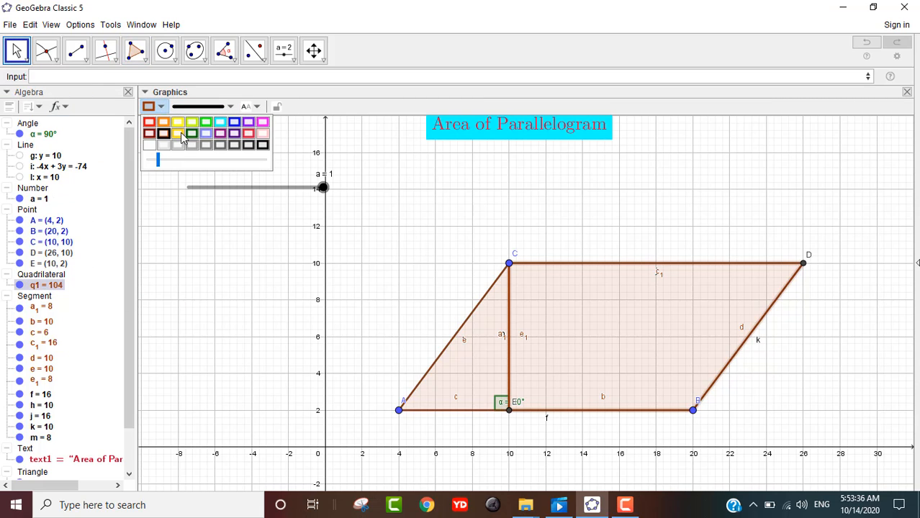
pyautogui.click(235, 122)
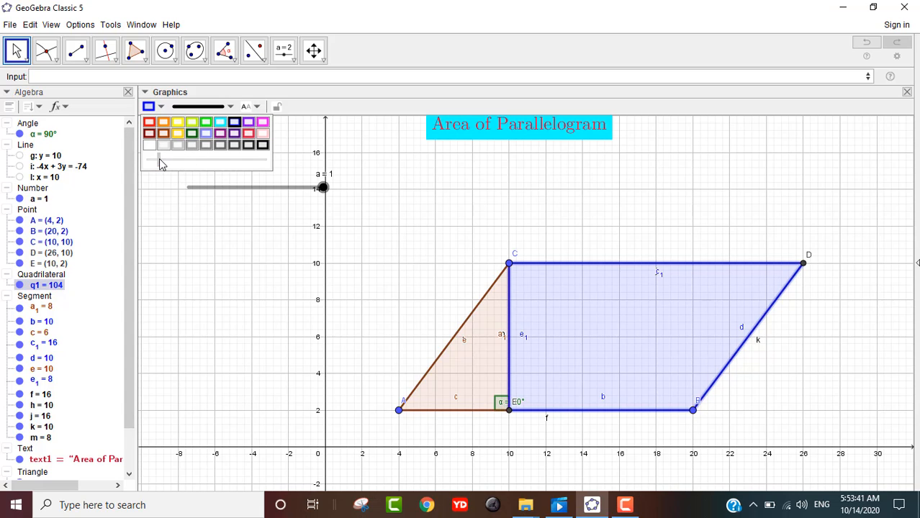
pyautogui.moveTo(161, 164); pyautogui.dragTo(200, 159)
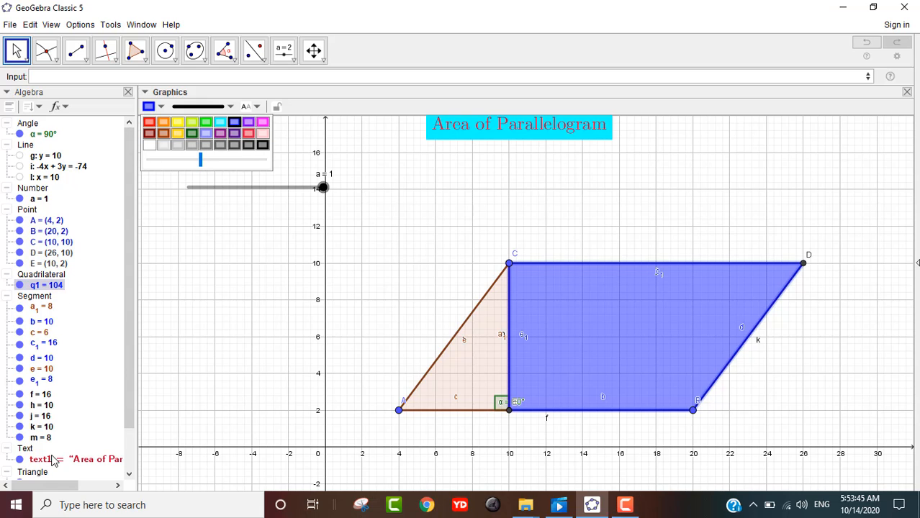
# Step: Colour the triangle CEA blue and increase its fill opacity to match the quadrilateral
pyautogui.scroll(-1, 63, 428)
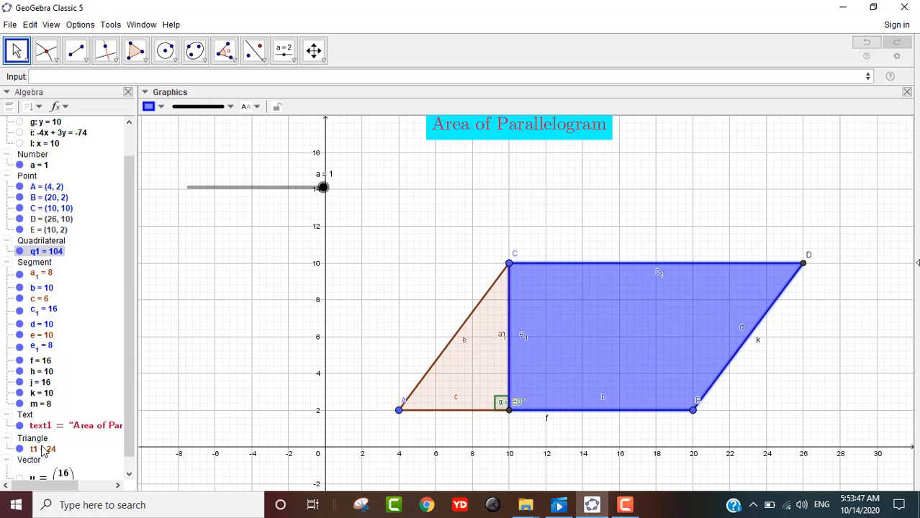
pyautogui.click(42, 449)
pyautogui.click(160, 107)
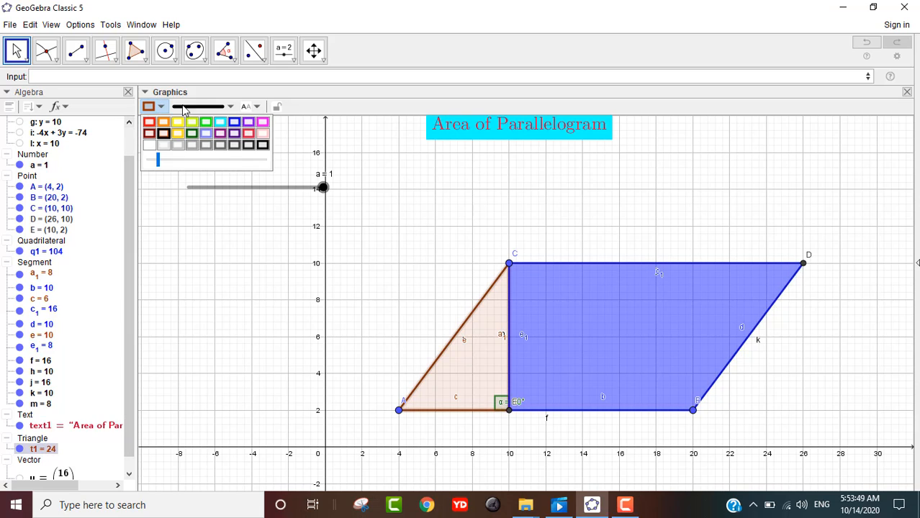
pyautogui.click(235, 123)
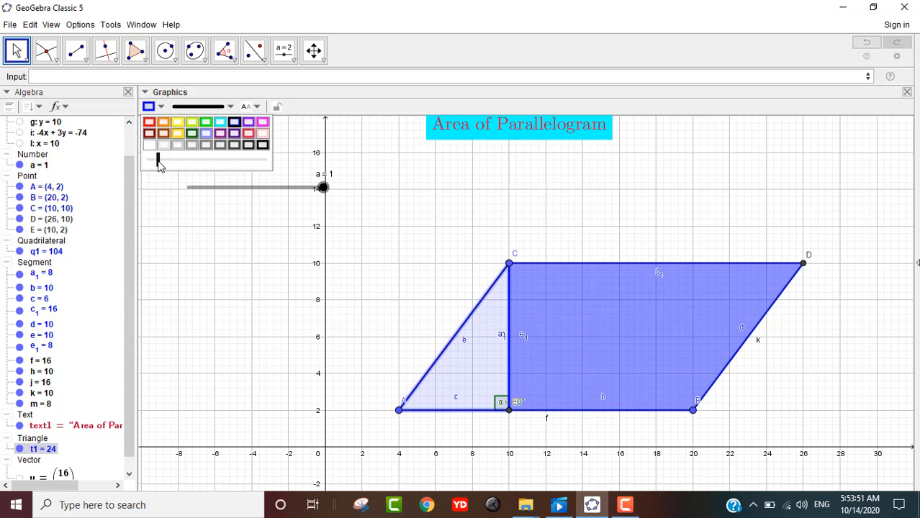
pyautogui.moveTo(159, 160); pyautogui.dragTo(202, 167)
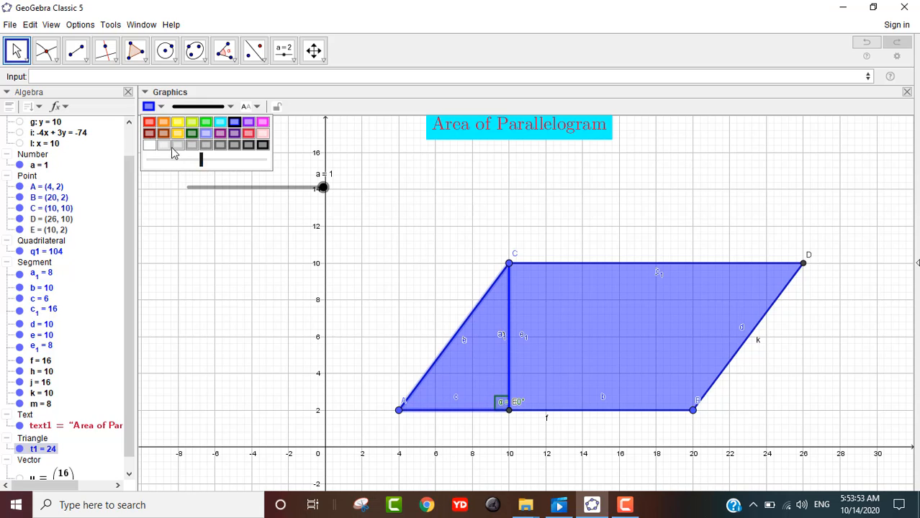
pyautogui.click(116, 157)
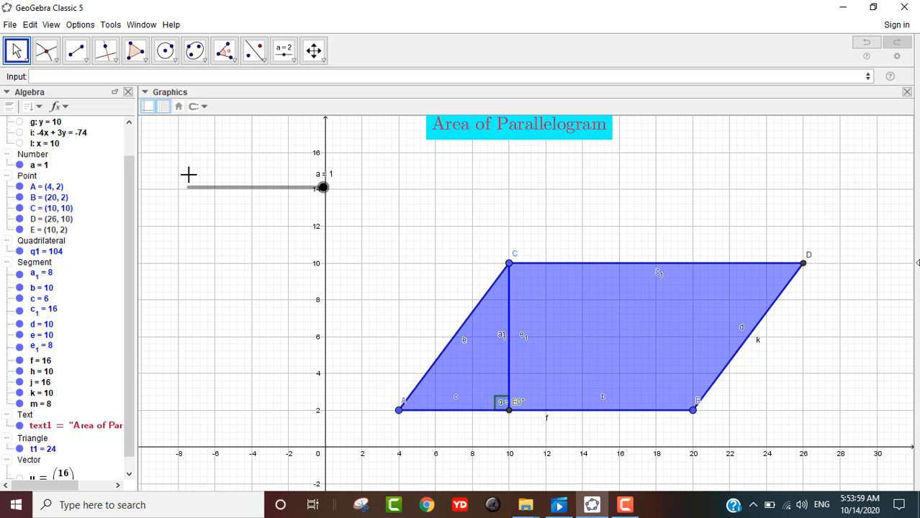
# Step: Translate triangle t1 by the vector a u and try out its movement with slider a
pyautogui.click(67, 76)
pyautogui.write('transl')
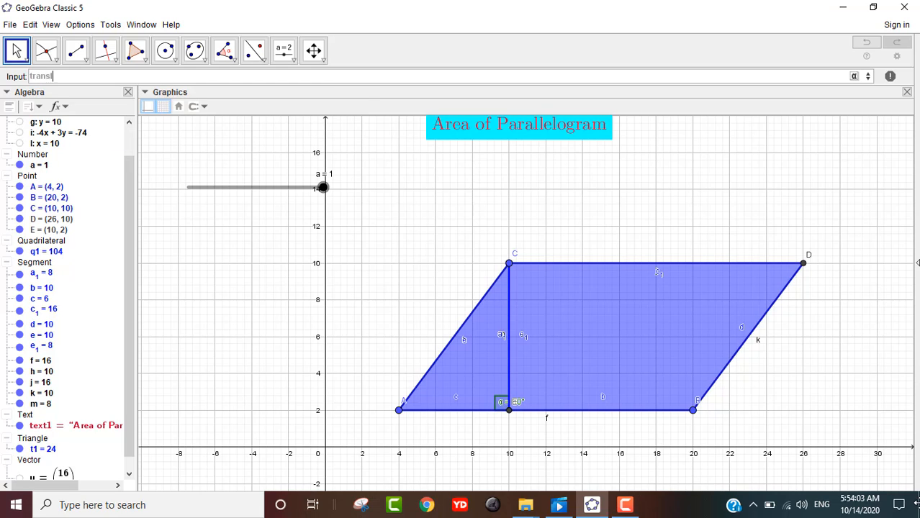
pyautogui.write('ate')
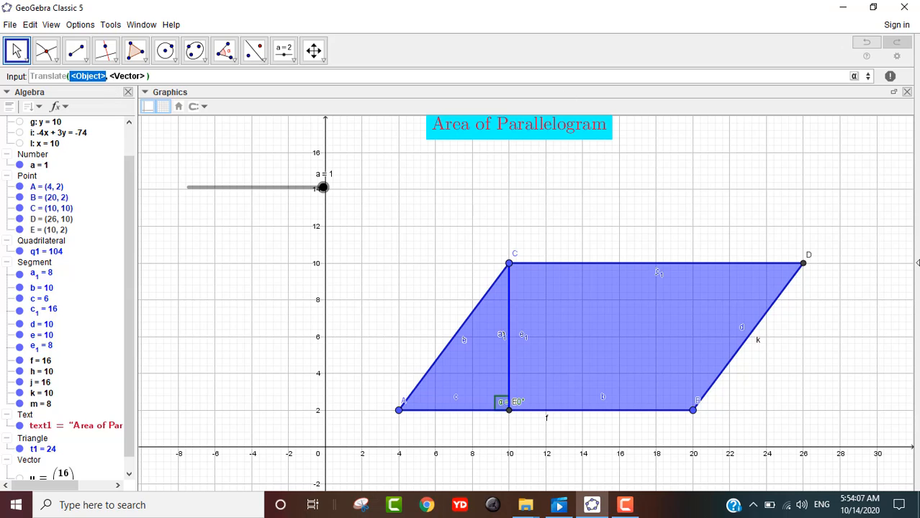
pyautogui.write('t')
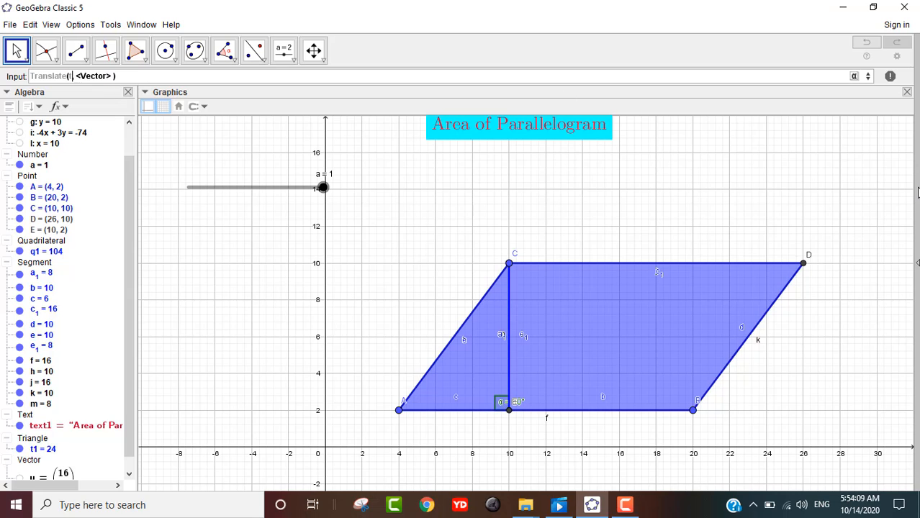
pyautogui.write('1')
pyautogui.press('Tab')
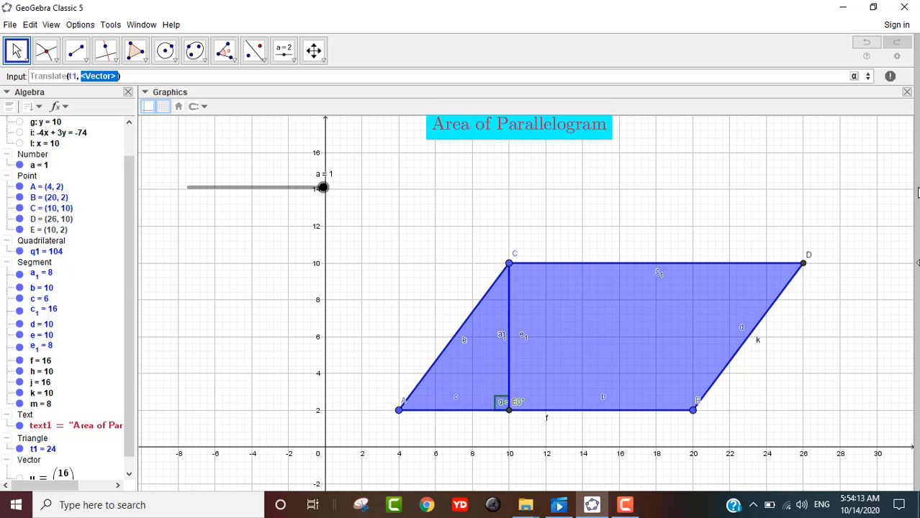
pyautogui.write('a u')
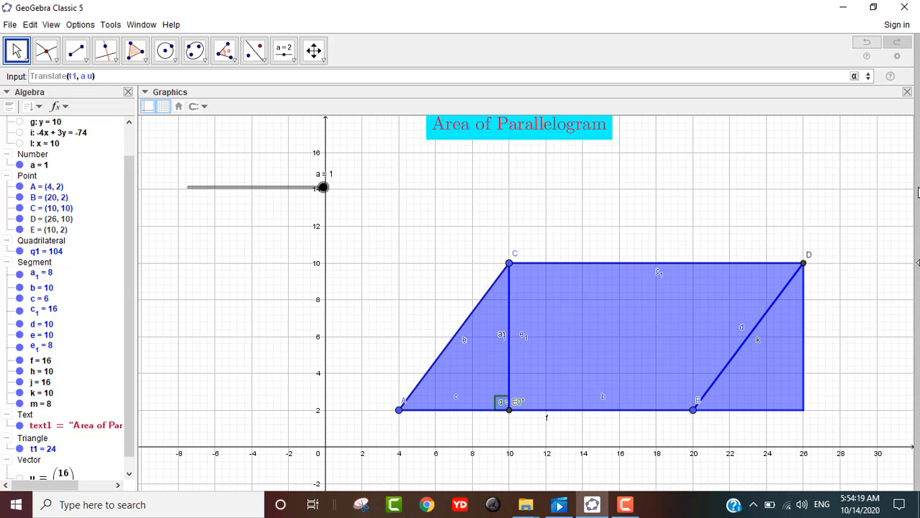
pyautogui.press('Return')
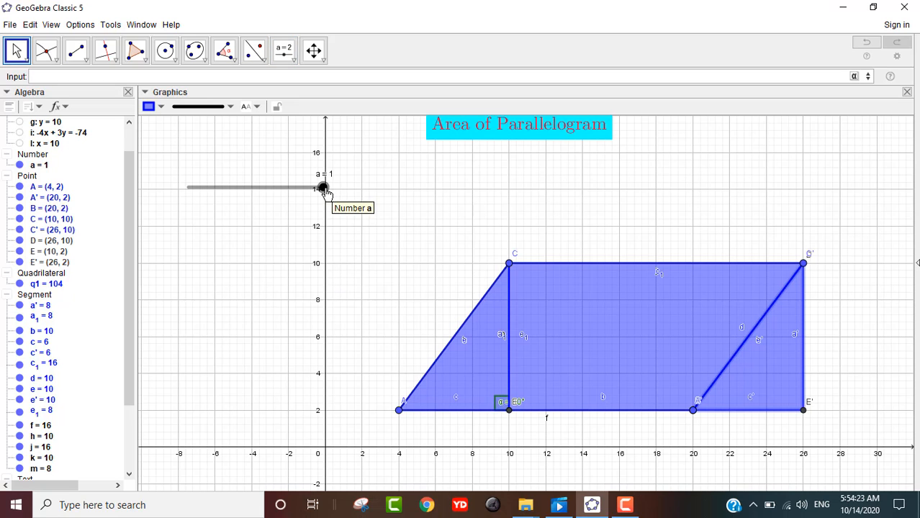
pyautogui.moveTo(323, 187); pyautogui.dragTo(343, 203)
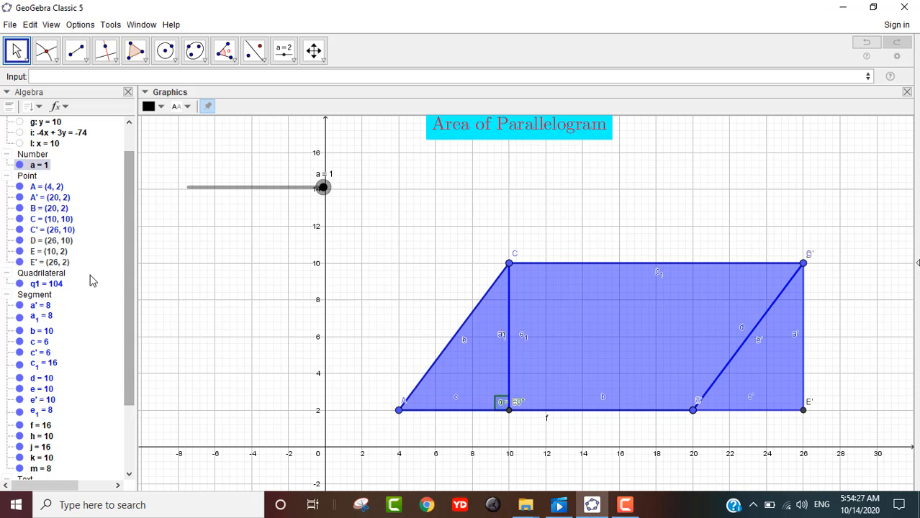
# Step: Colour the translated triangle t1' green and vary slider a to check how it moves
pyautogui.moveTo(131, 277); pyautogui.dragTo(113, 324)
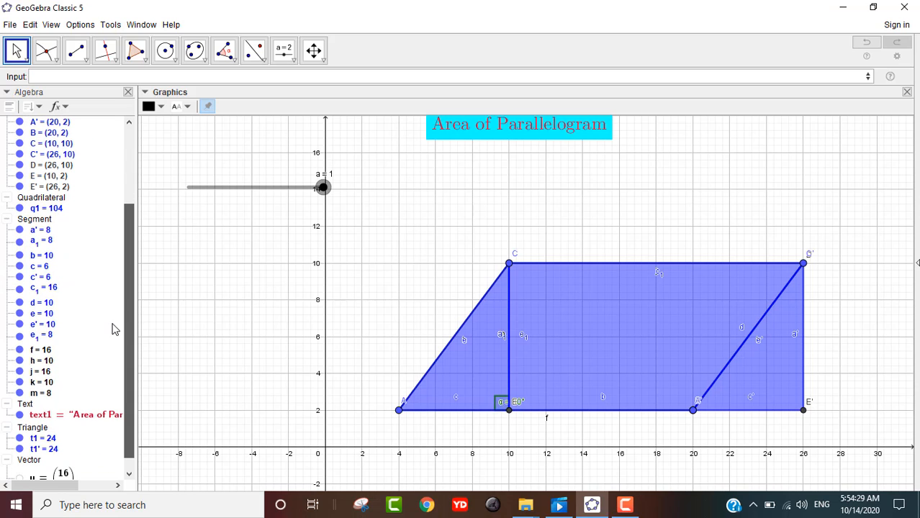
pyautogui.click(36, 447)
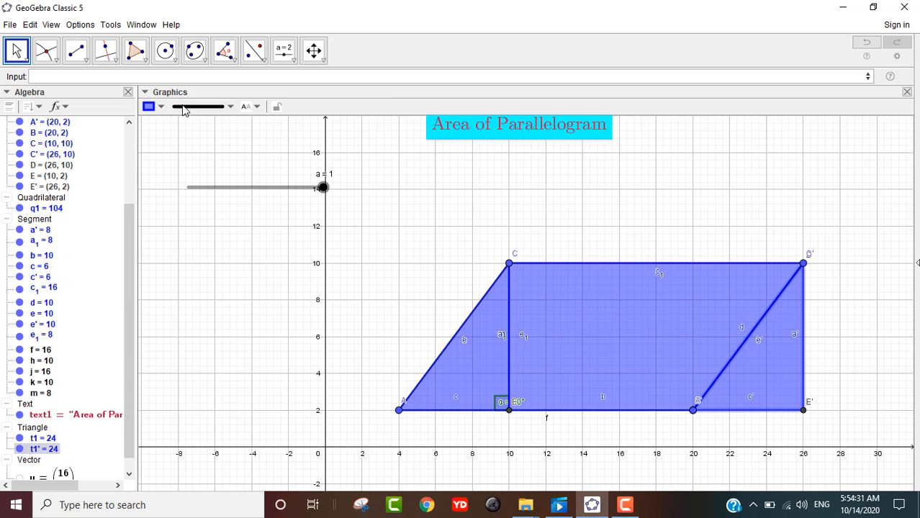
pyautogui.click(149, 107)
pyautogui.click(206, 123)
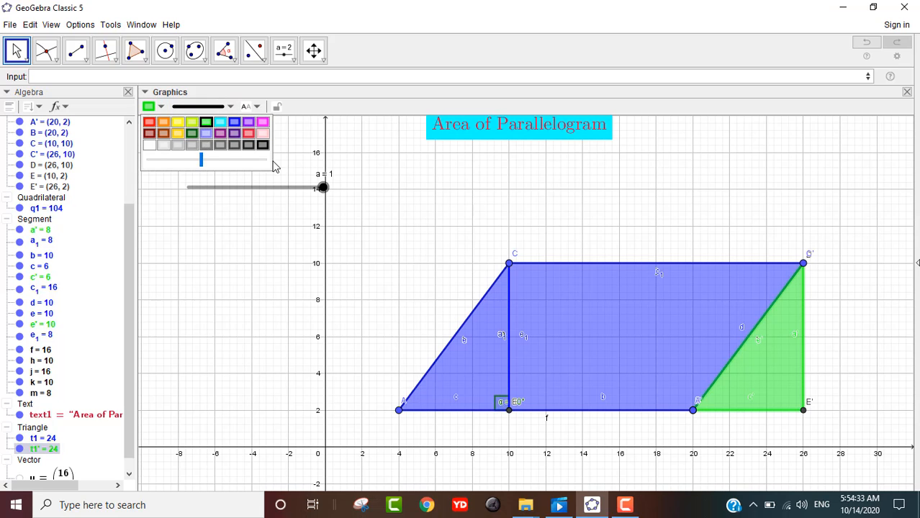
pyautogui.moveTo(322, 189); pyautogui.dragTo(382, 191)
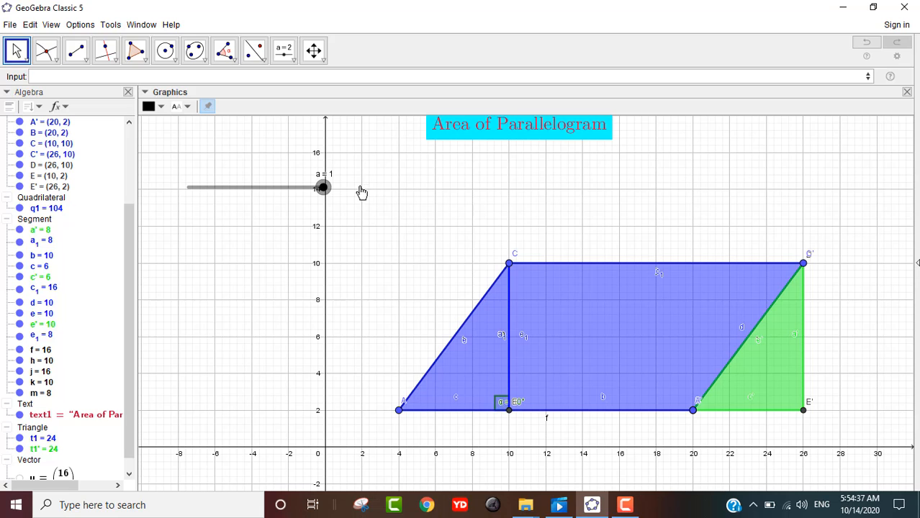
pyautogui.moveTo(324, 189); pyautogui.dragTo(342, 167)
pyautogui.click(143, 63)
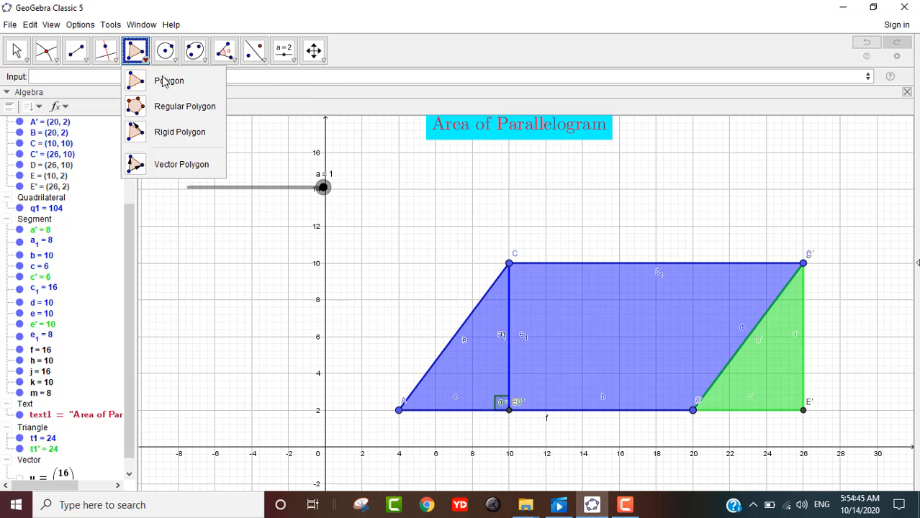
pyautogui.click(448, 22)
# Step: Set the condition to show triangle t1' to a≥0.95 and test it with slider a
pyautogui.rightClick(754, 382)
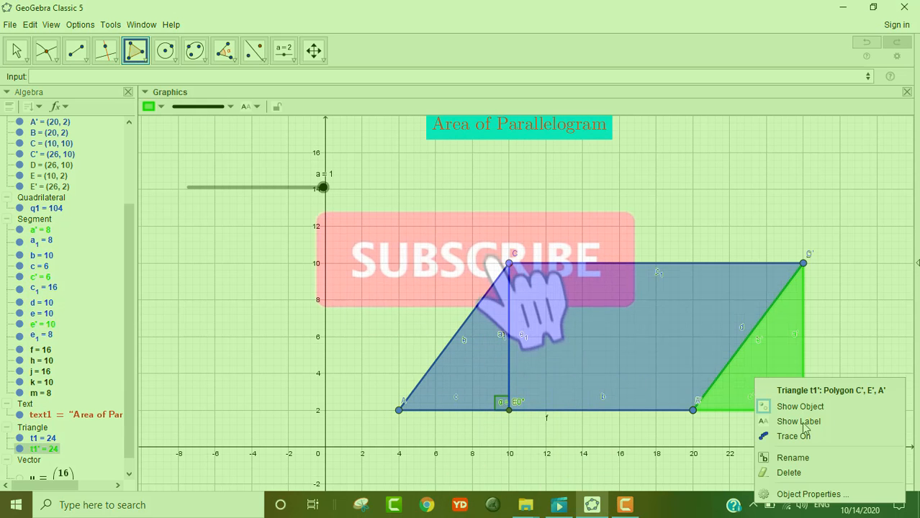
pyautogui.click(799, 494)
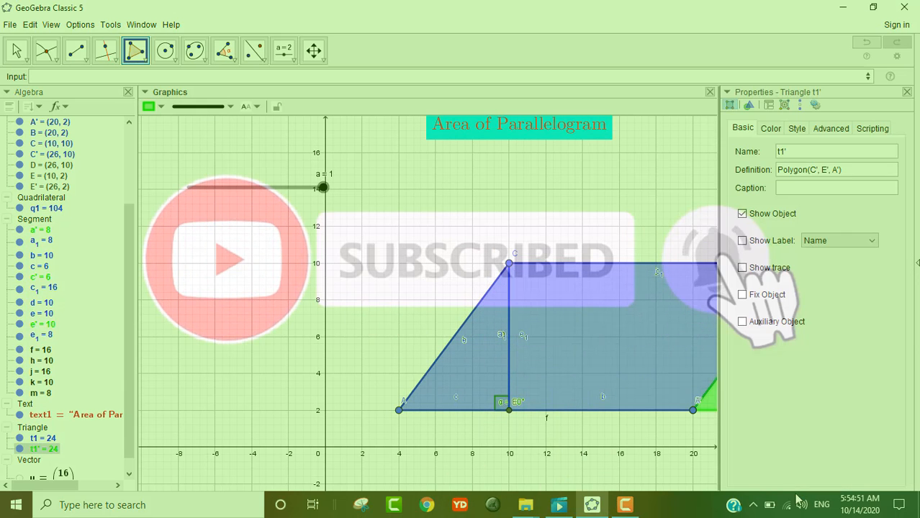
pyautogui.click(831, 129)
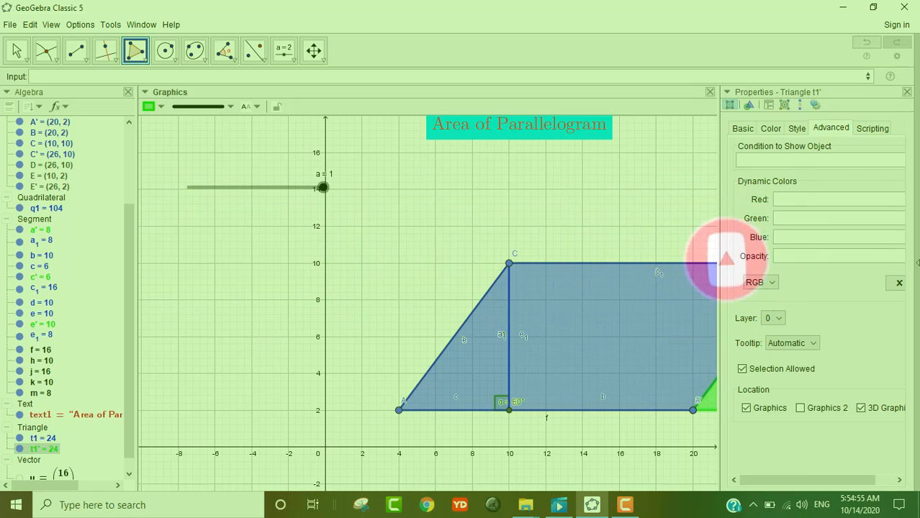
pyautogui.write('a≥')
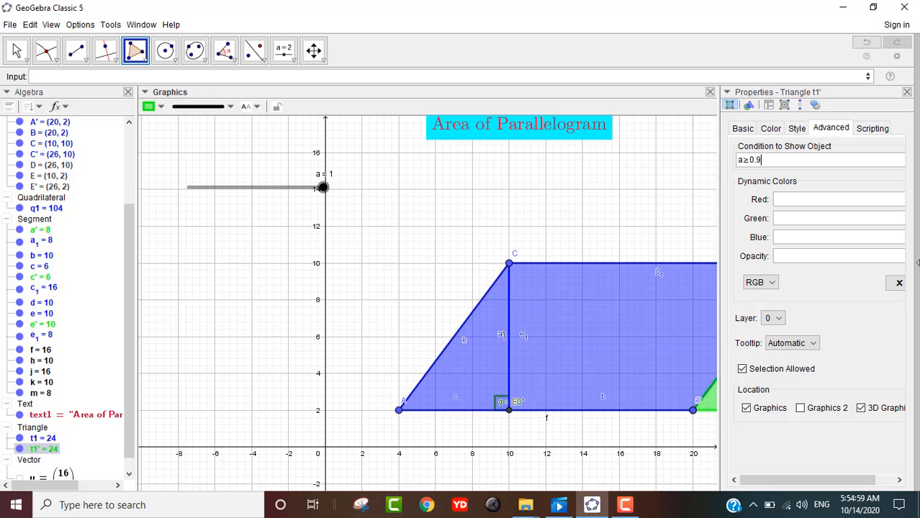
pyautogui.write('0.9')
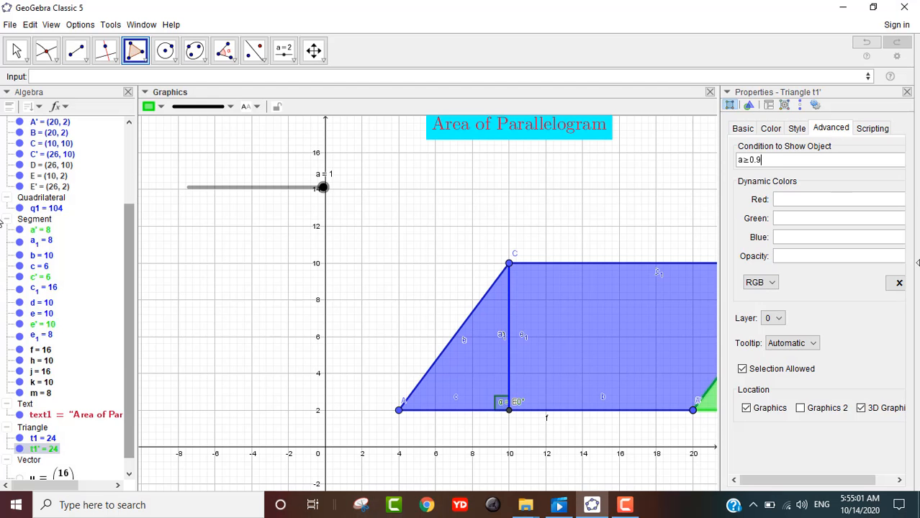
pyautogui.write('5')
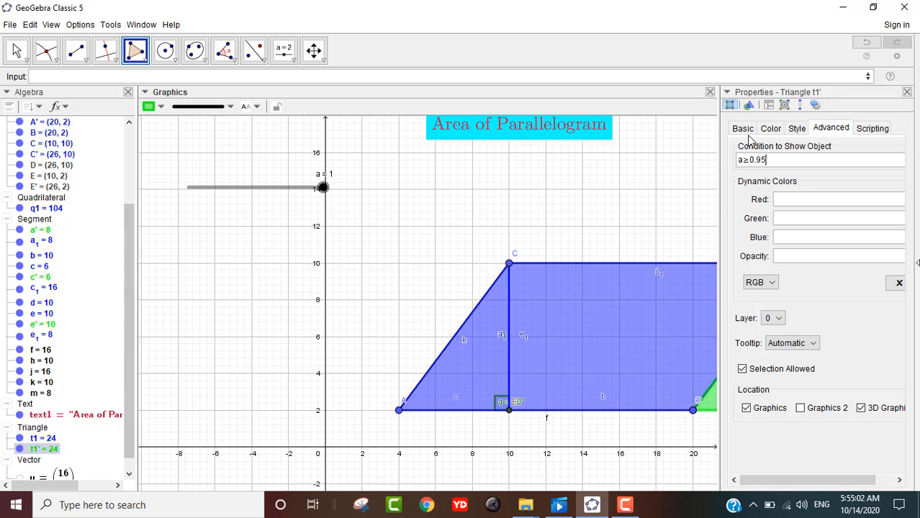
pyautogui.click(907, 92)
pyautogui.moveTo(322, 186); pyautogui.dragTo(364, 188)
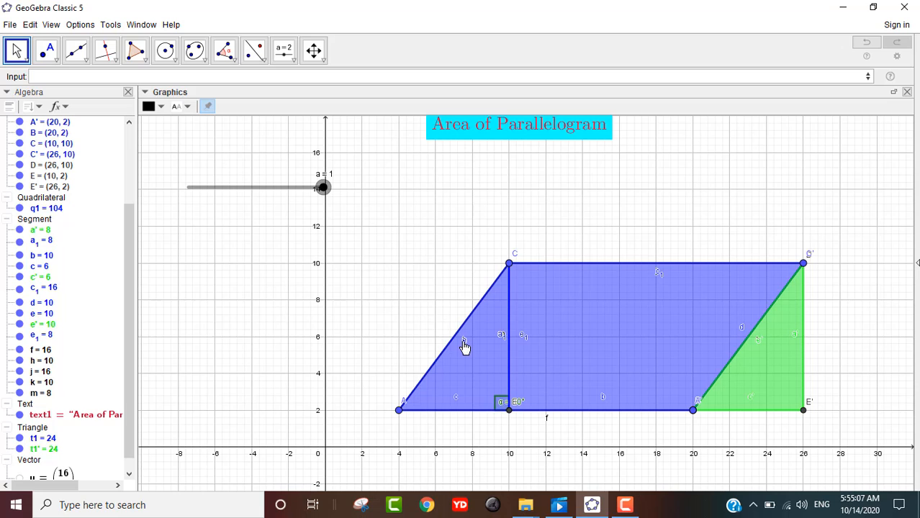
# Step: Open the condition to show object for the original triangle CEA for editing
pyautogui.click(41, 441)
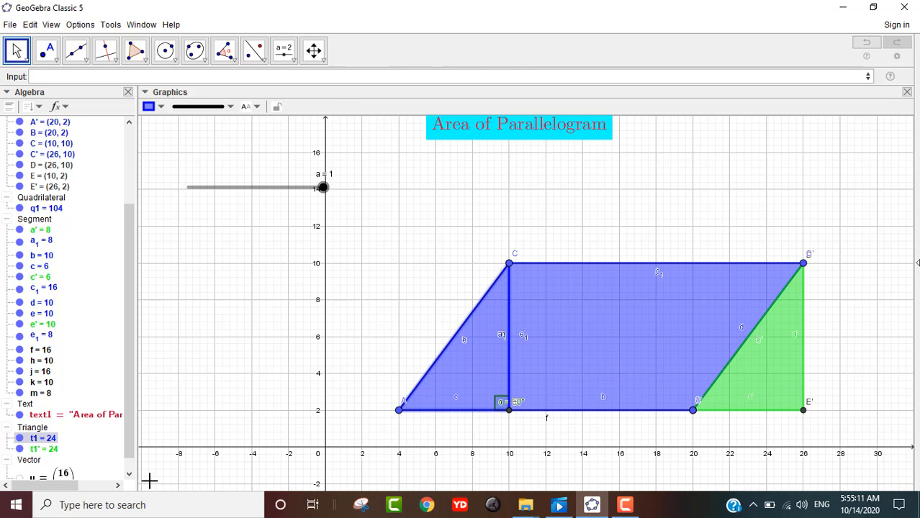
pyautogui.rightClick(461, 390)
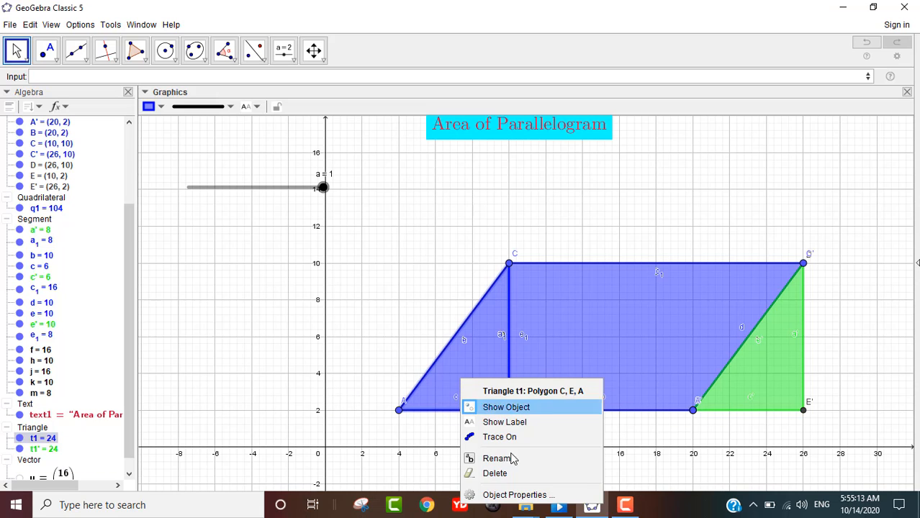
pyautogui.click(514, 495)
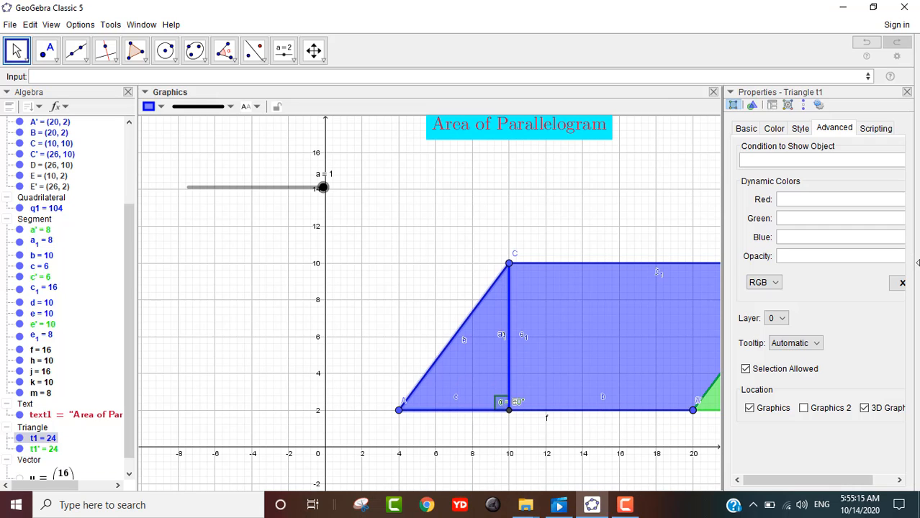
pyautogui.click(770, 158)
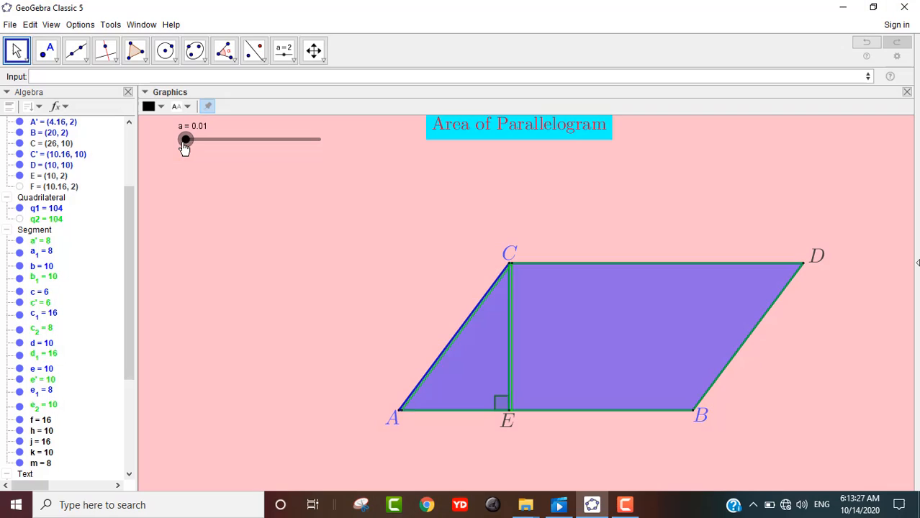
# Step: Run slider a between 0 and 1, finishing at 1, to review parallelogram ABDC's rearrangement into rectangle EFDC and the area derivation
pyautogui.moveTo(185, 147); pyautogui.dragTo(321, 170)
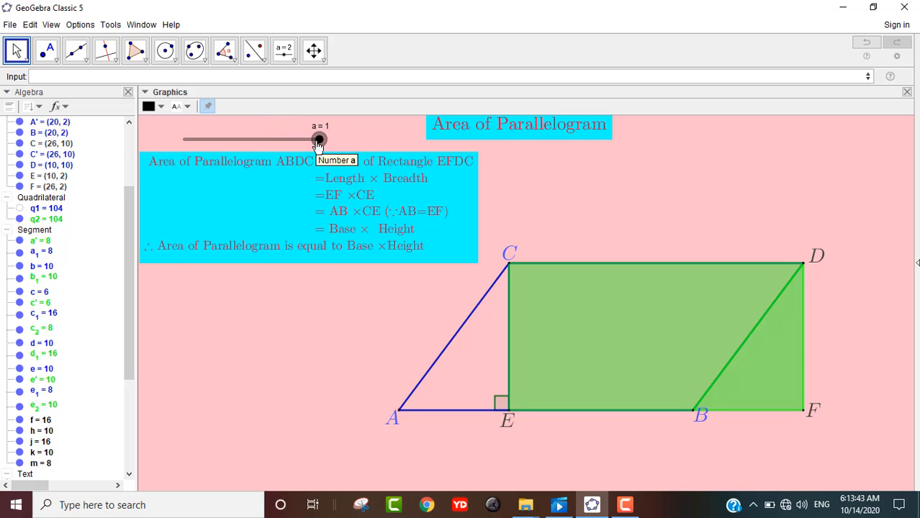
pyautogui.moveTo(318, 145); pyautogui.dragTo(180, 146)
pyautogui.doubleClick(201, 143)
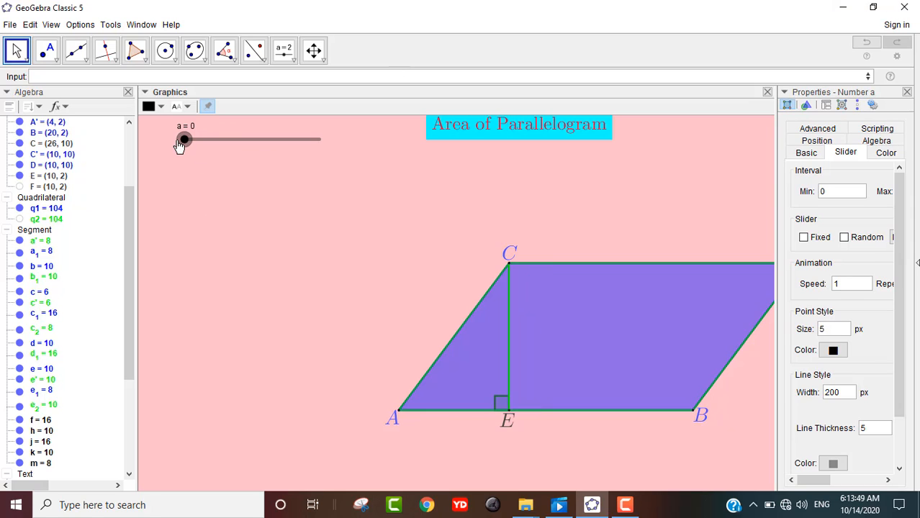
pyautogui.click(907, 92)
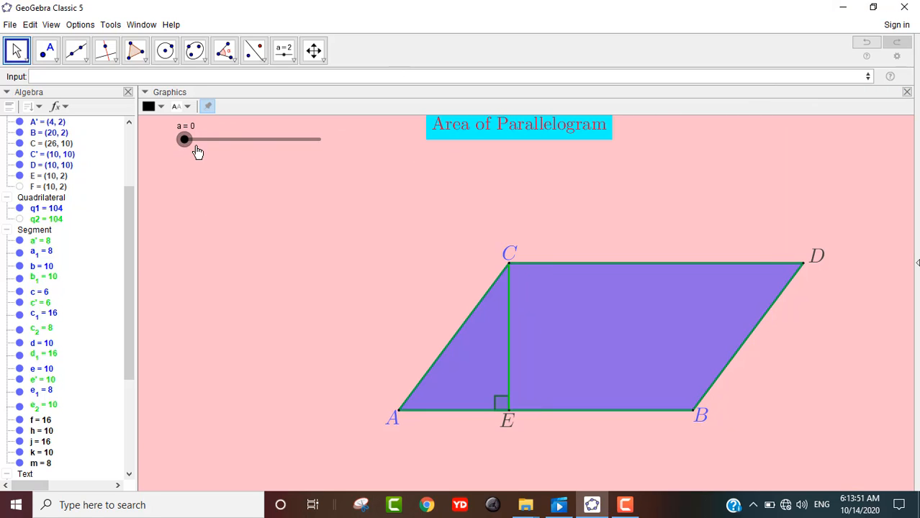
pyautogui.moveTo(185, 139); pyautogui.dragTo(333, 134)
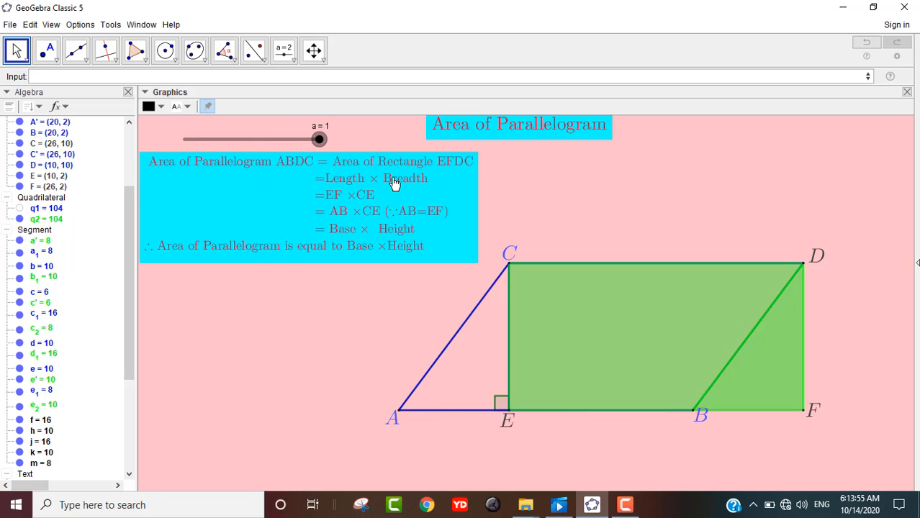